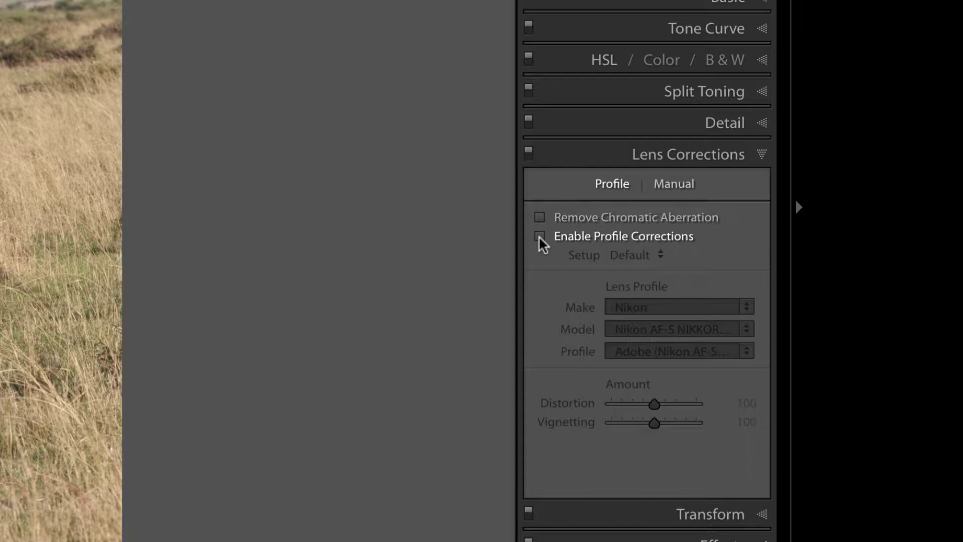
Step: Enable lens profile corrections for the rhino photo and check which Nikon lens model is selected
left_click(540, 238)
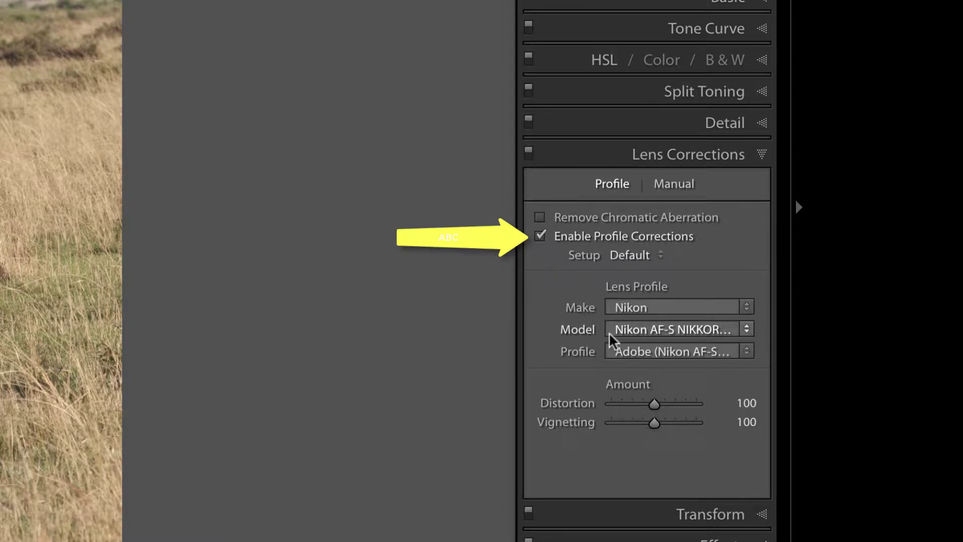
left_click(747, 329)
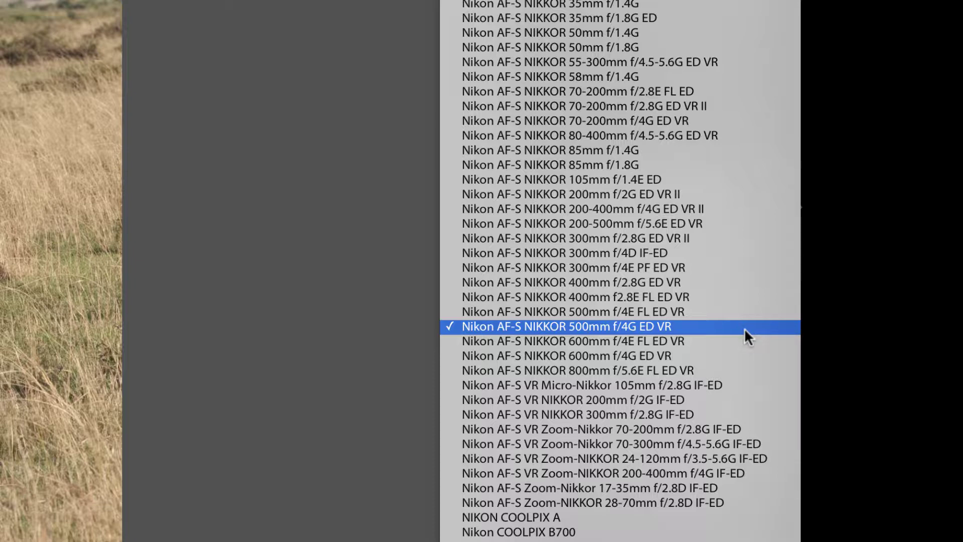
left_click(383, 306)
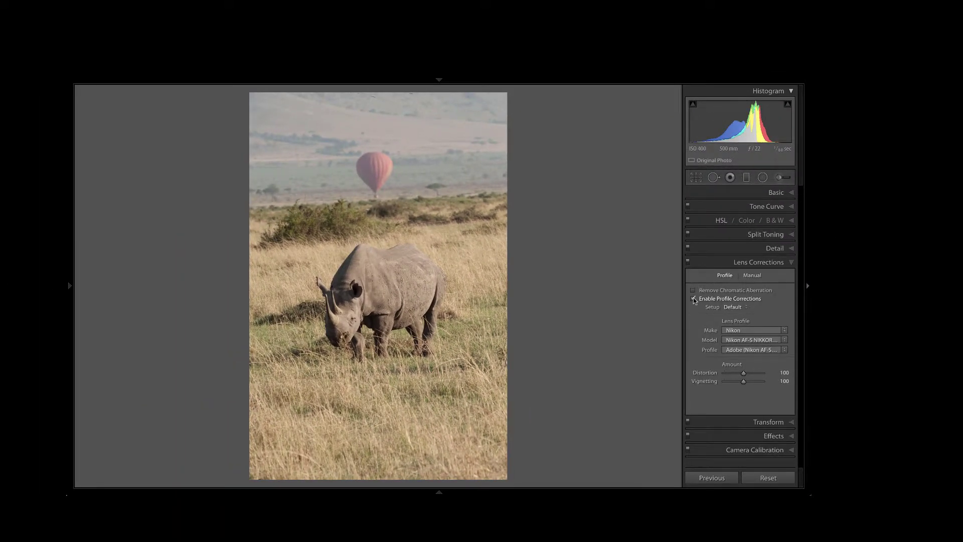
Step: Toggle the lens profile corrections off and on to compare the rhino photo with and without them, leaving them off
left_click(694, 299)
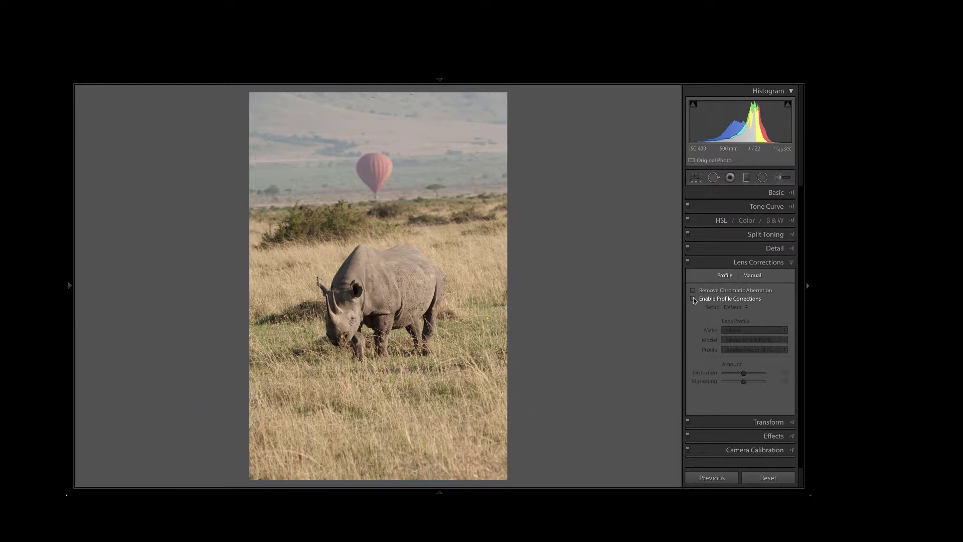
left_click(694, 299)
left_click(694, 299)
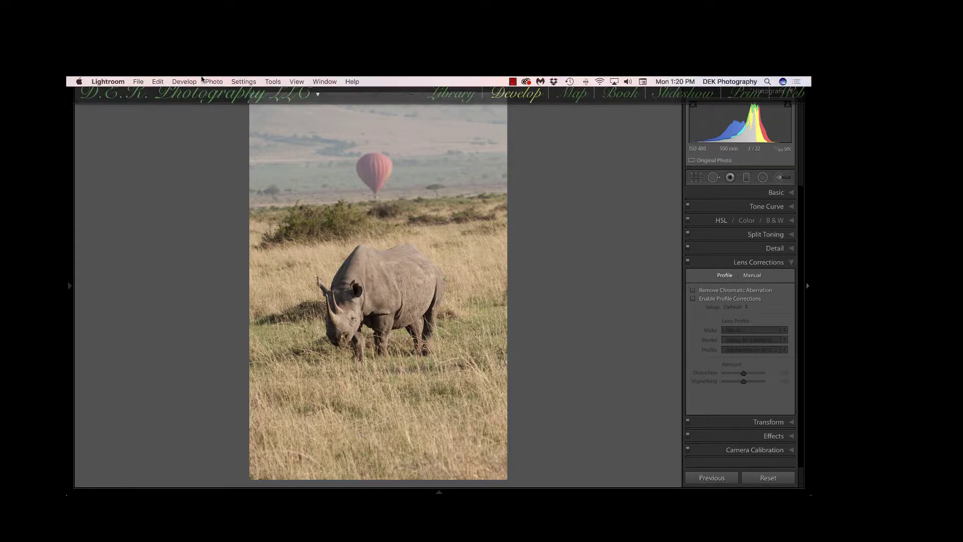
Step: Set up a new develop preset with all settings cleared except Lens Corrections, and cancel it without creating it
left_click(181, 83)
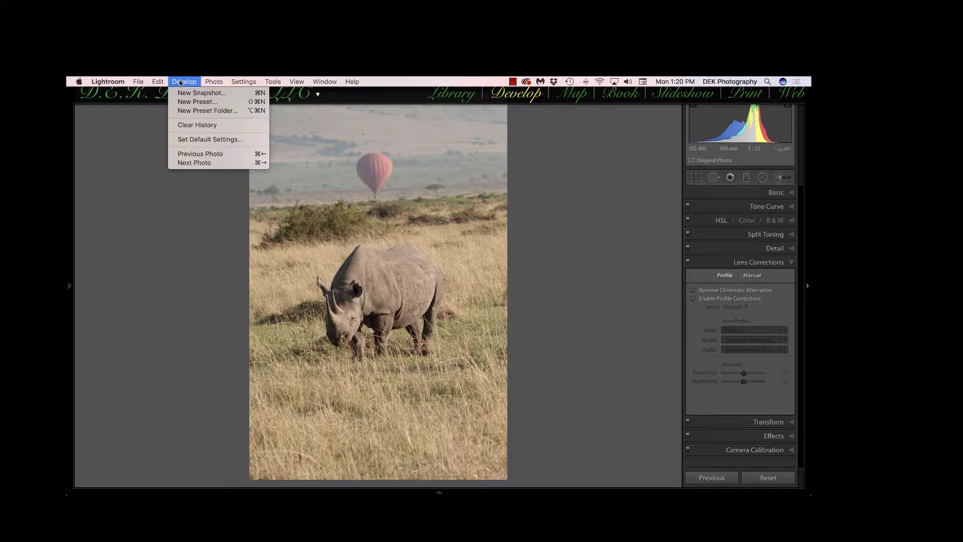
left_click(182, 102)
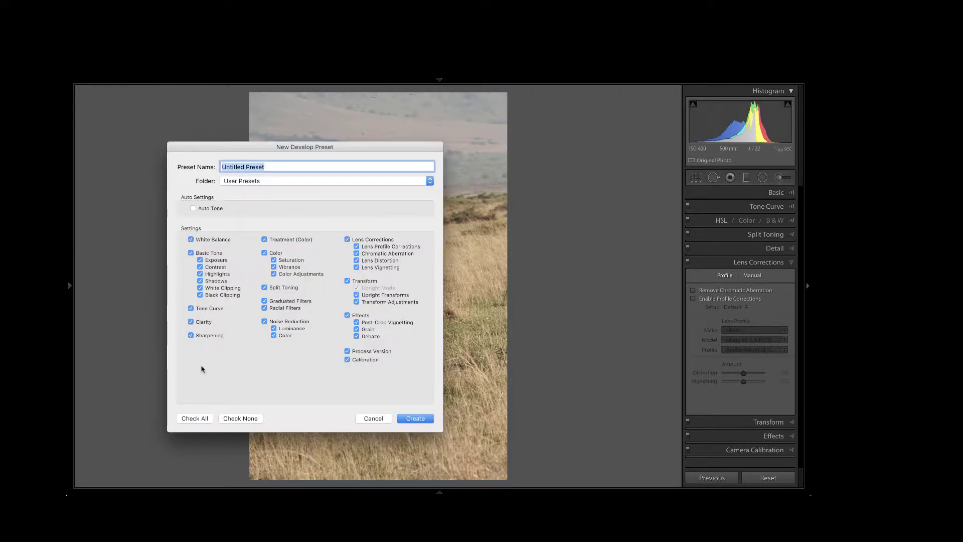
left_click(245, 419)
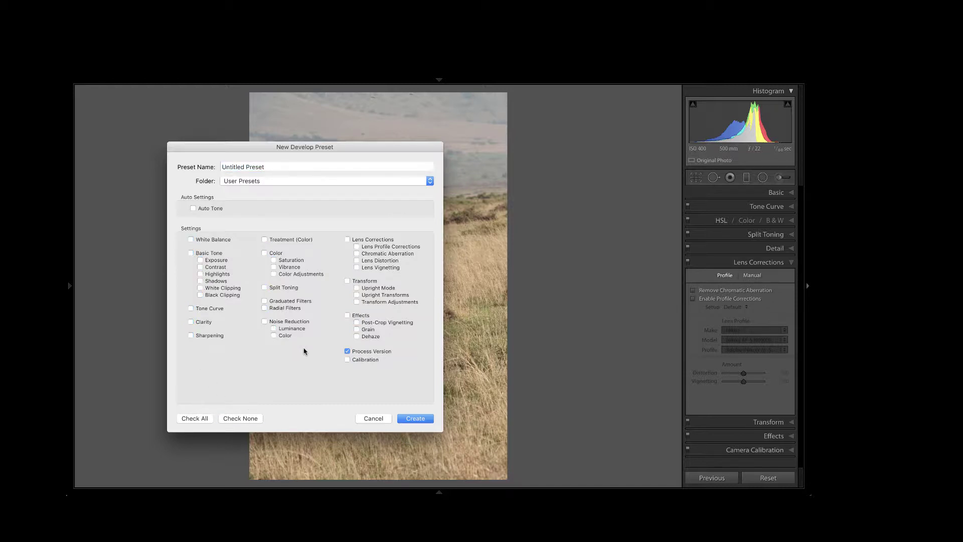
left_click(348, 240)
left_click(373, 419)
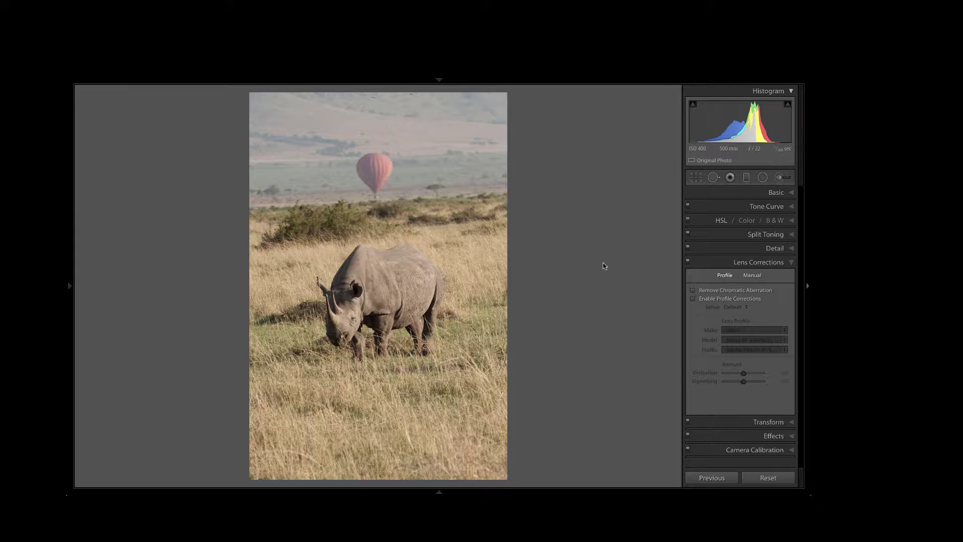
left_click(524, 79)
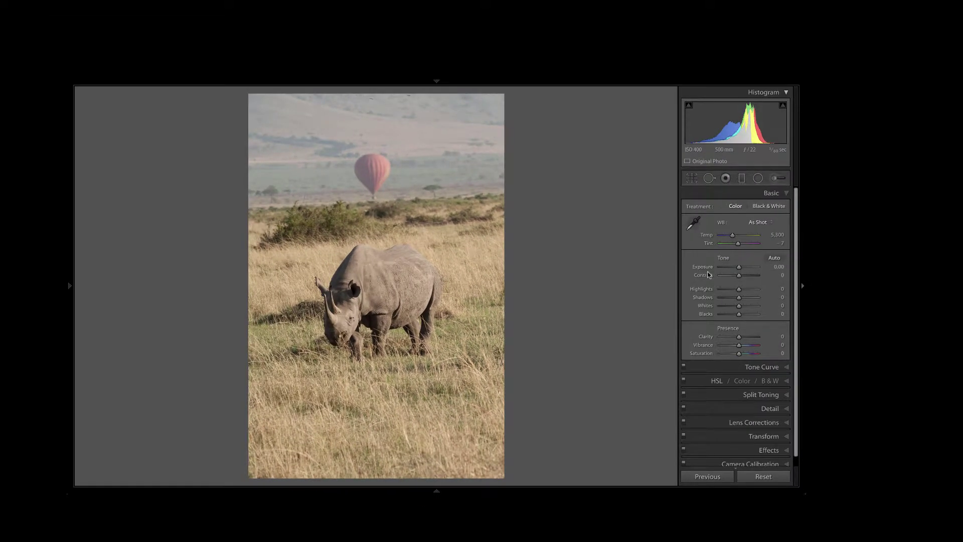
left_click_drag(738, 269, 735, 299)
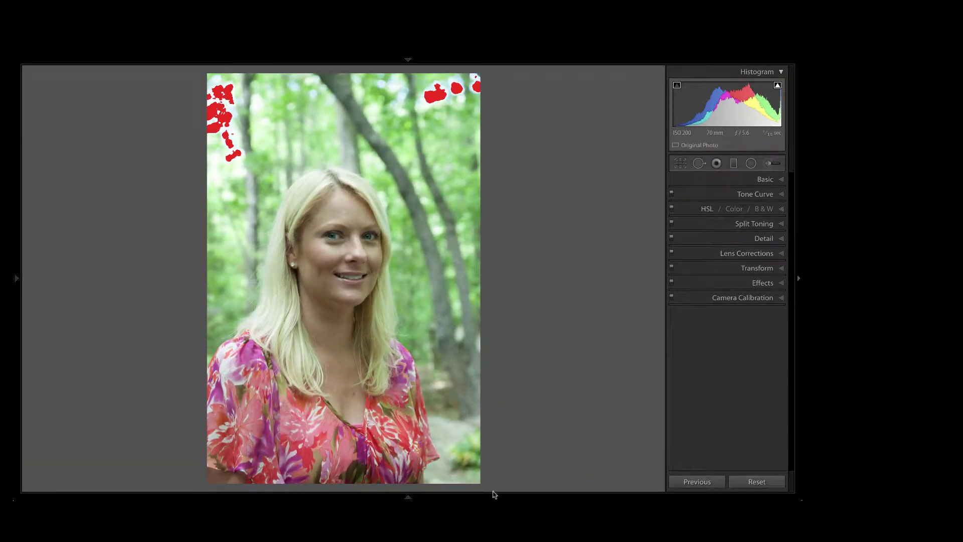
Step: Apply the Vertical Upright correction to the autumn forest photo and constrain the crop to remove the white corners
mouse_move(421, 497)
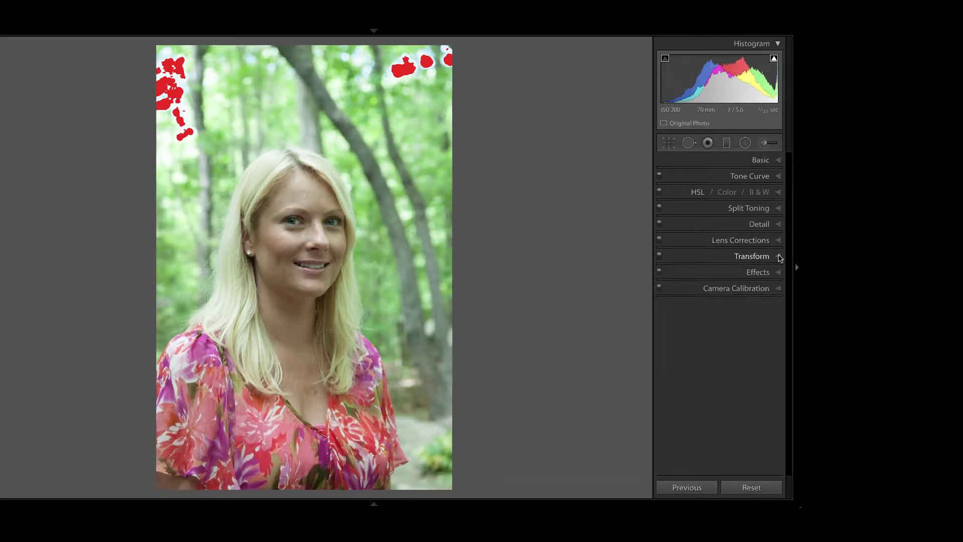
left_click(781, 268)
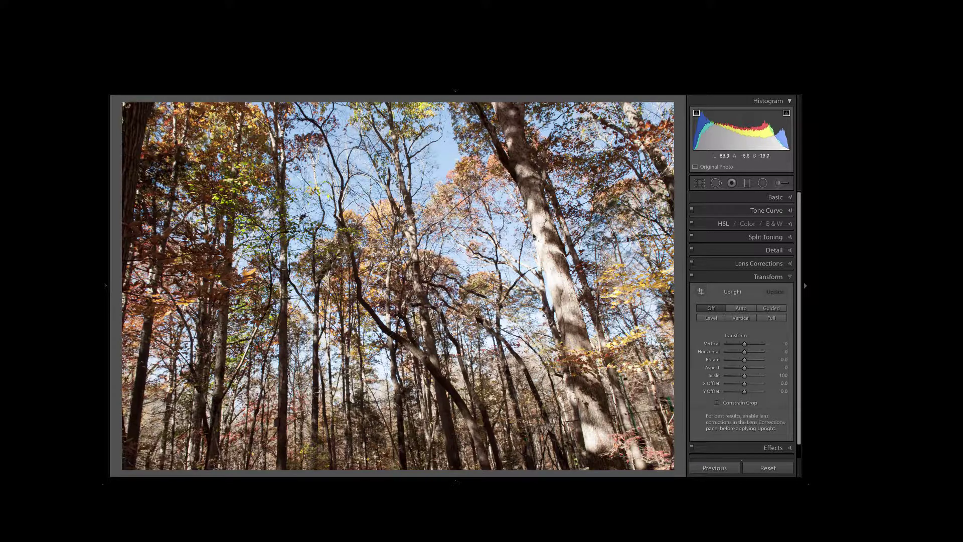
left_click(740, 318)
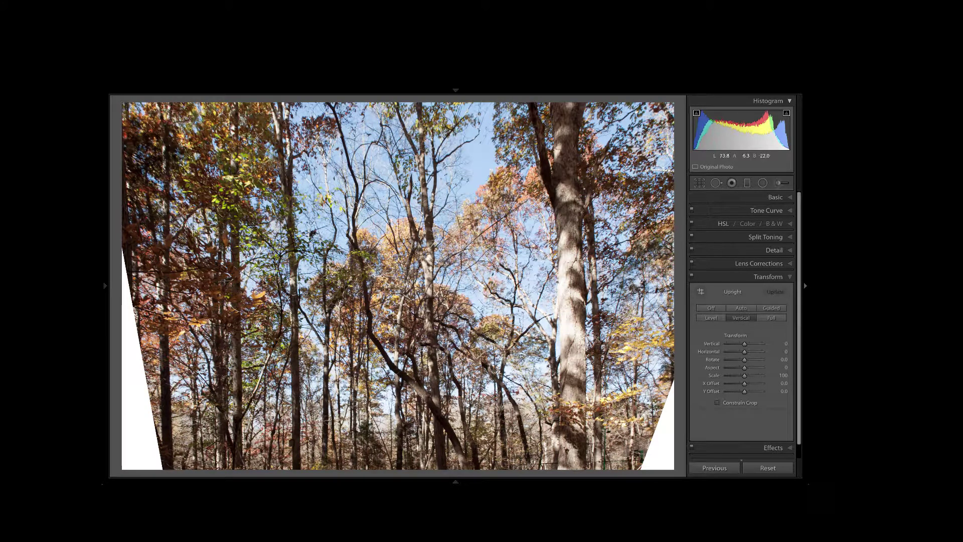
left_click(718, 403)
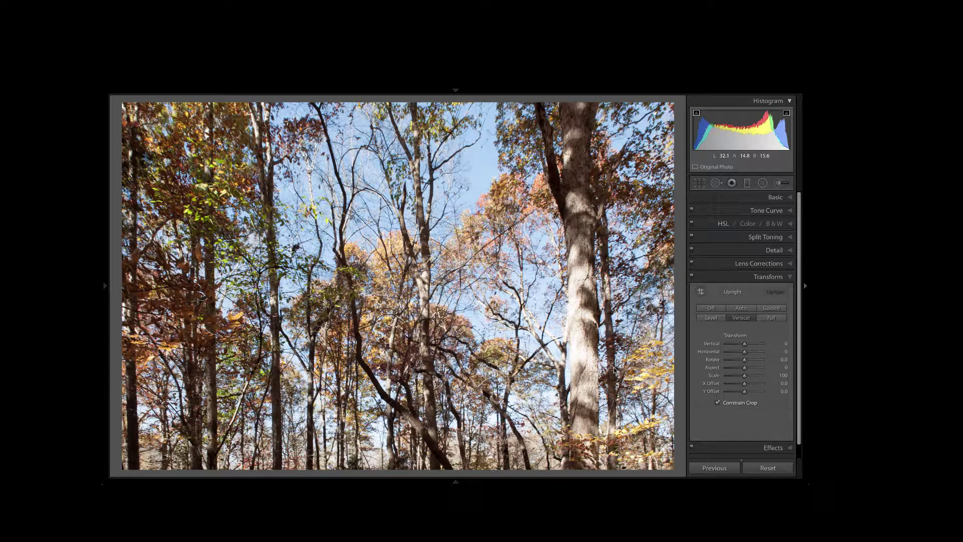
Step: Apply Vertical Upright to the resort pool photo, and Level Upright with Constrain Crop to the tilted hotel building photo
key("Right")
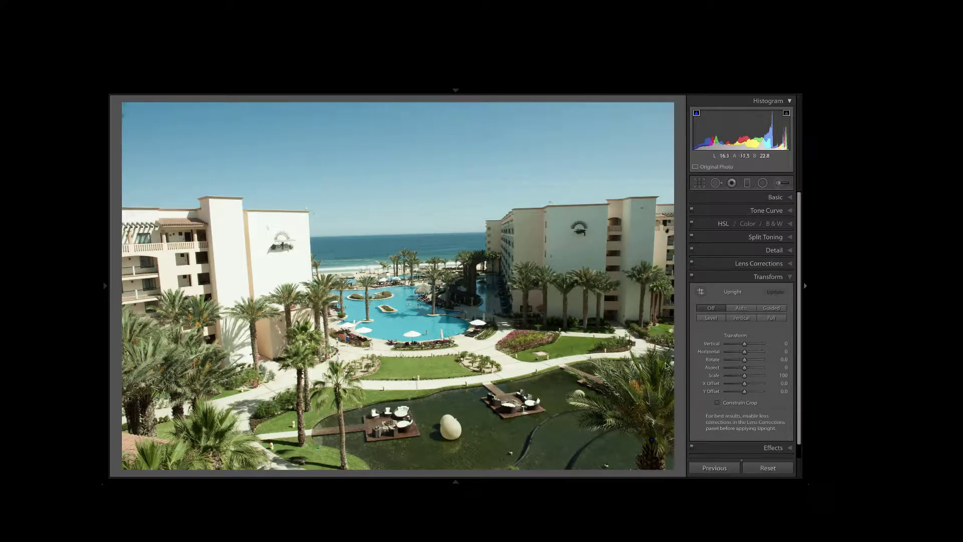
left_click(742, 318)
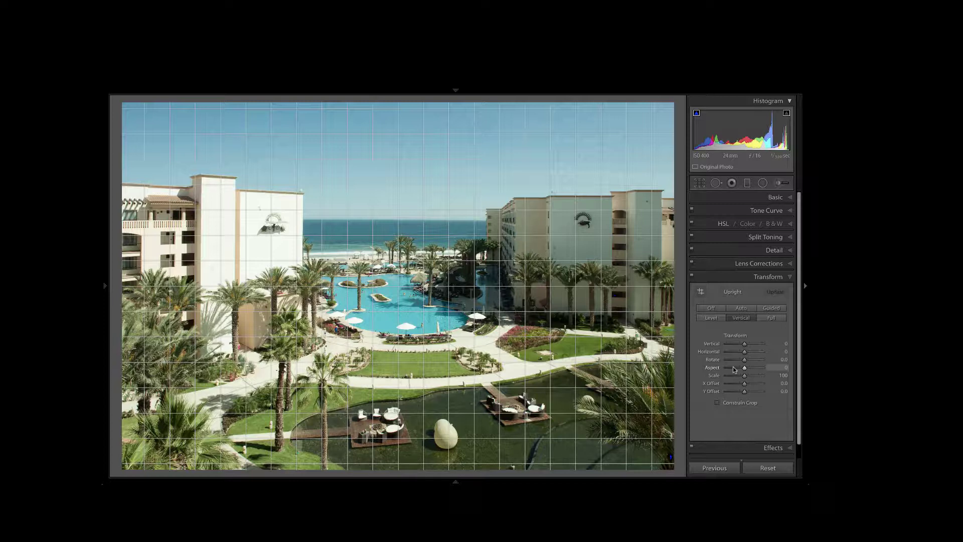
key("Right")
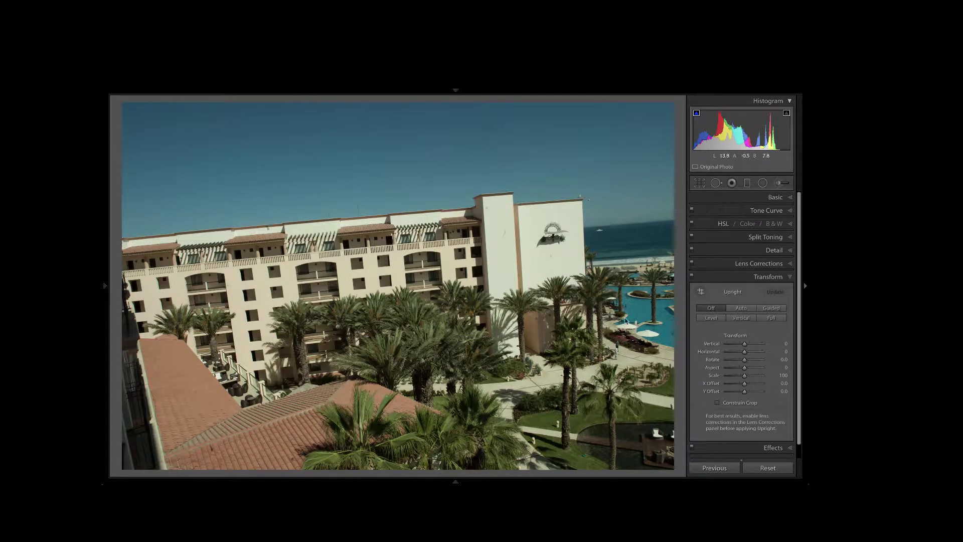
left_click(711, 319)
left_click(717, 402)
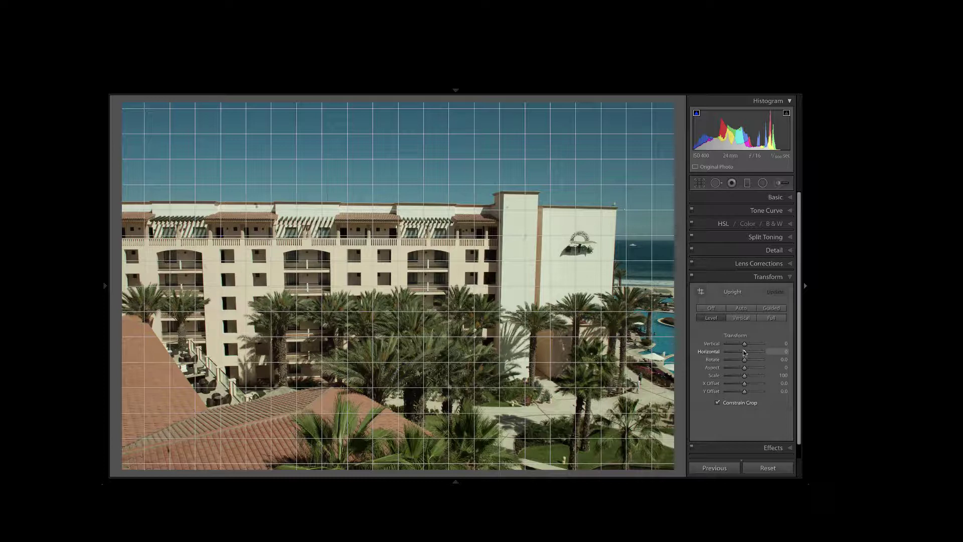
Step: Increase the transform Scale of the woman's portrait in the forest
key("Right")
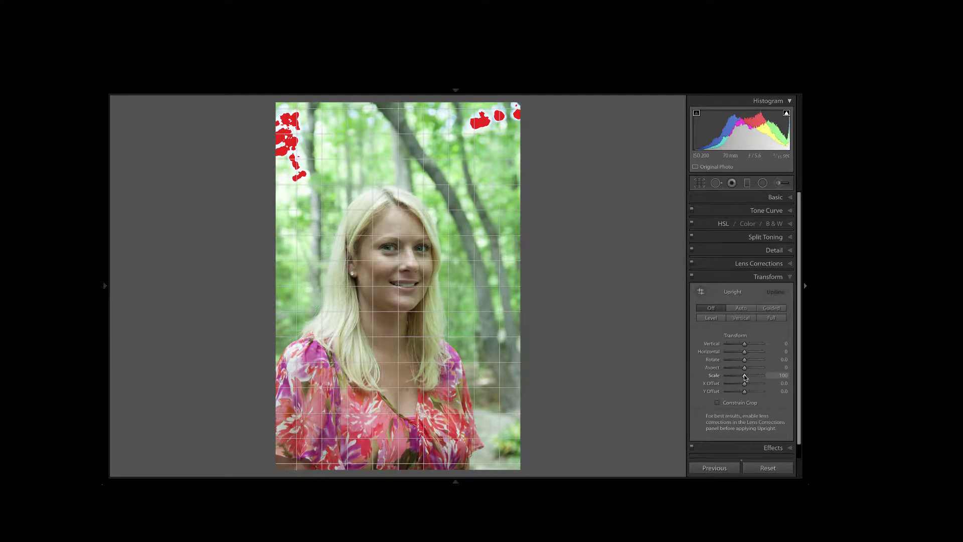
left_click_drag(745, 377, 761, 377)
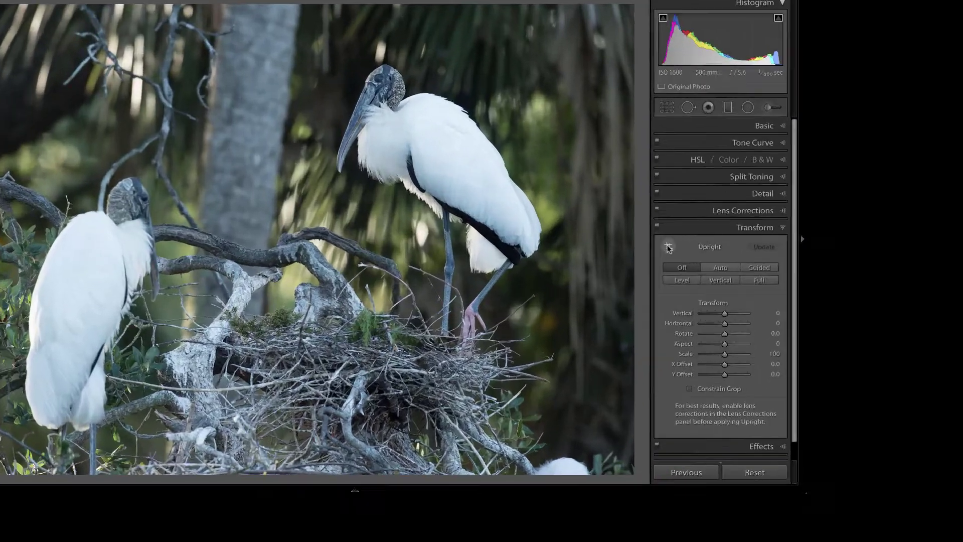
Step: Straighten the stork photo with Guided Upright, drawing two guides beside the edges of the background tree trunk, and constrain the crop
left_click(668, 248)
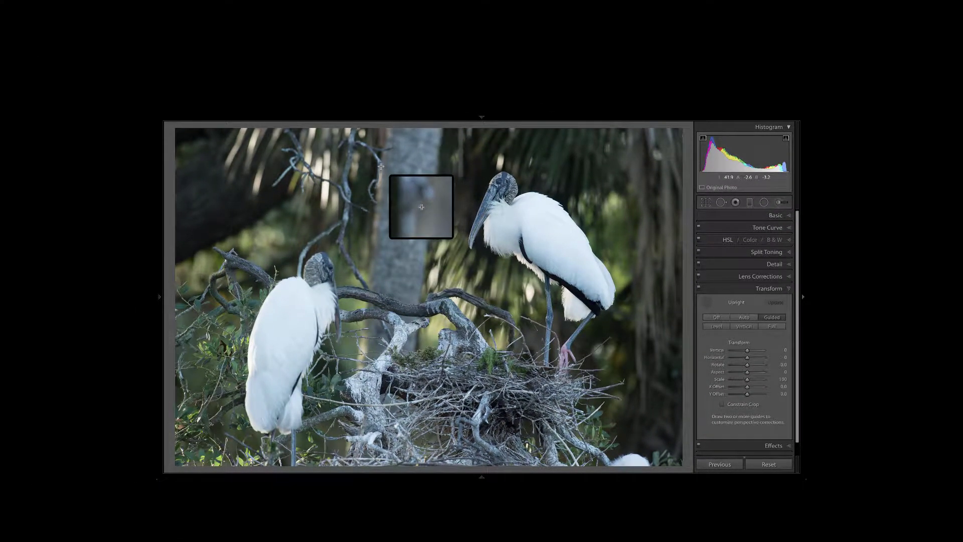
left_click_drag(381, 167, 379, 185)
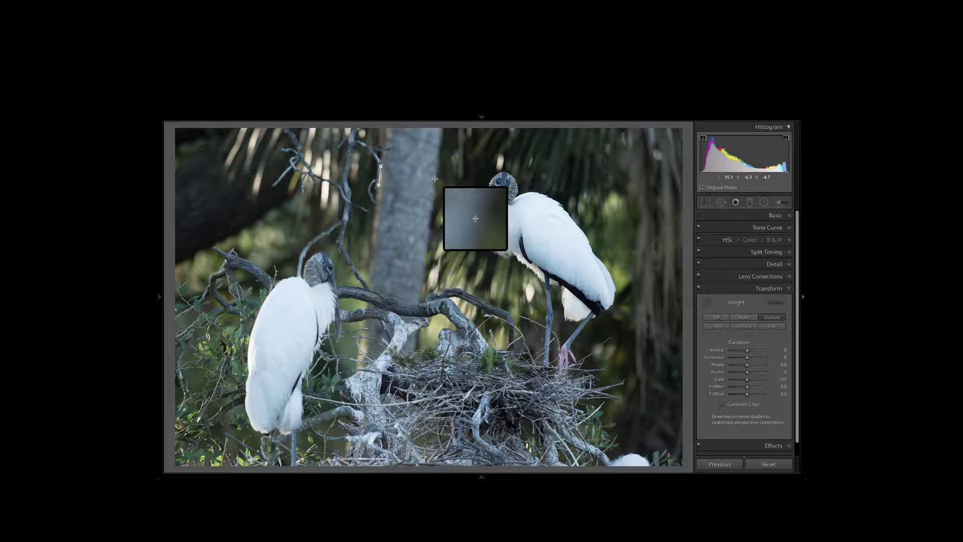
left_click_drag(435, 179, 436, 180)
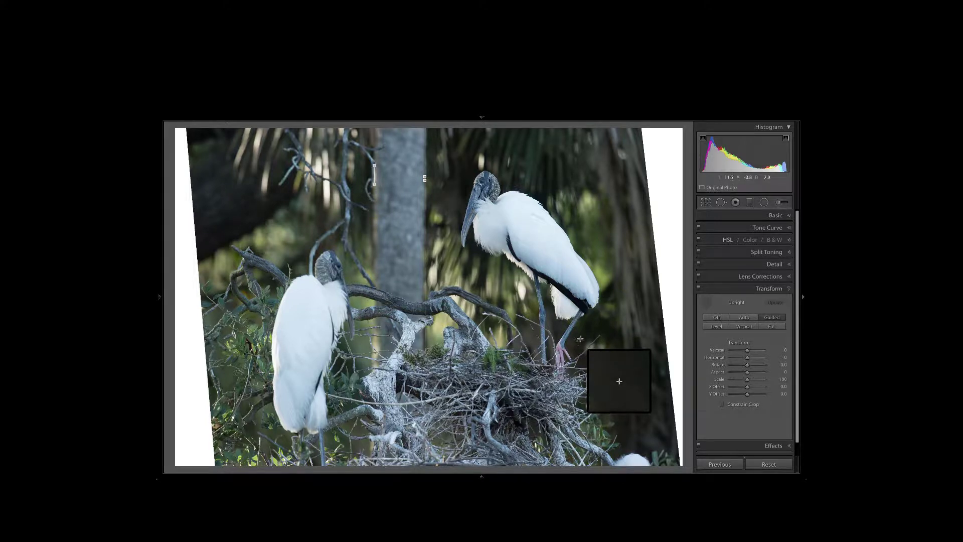
left_click(721, 404)
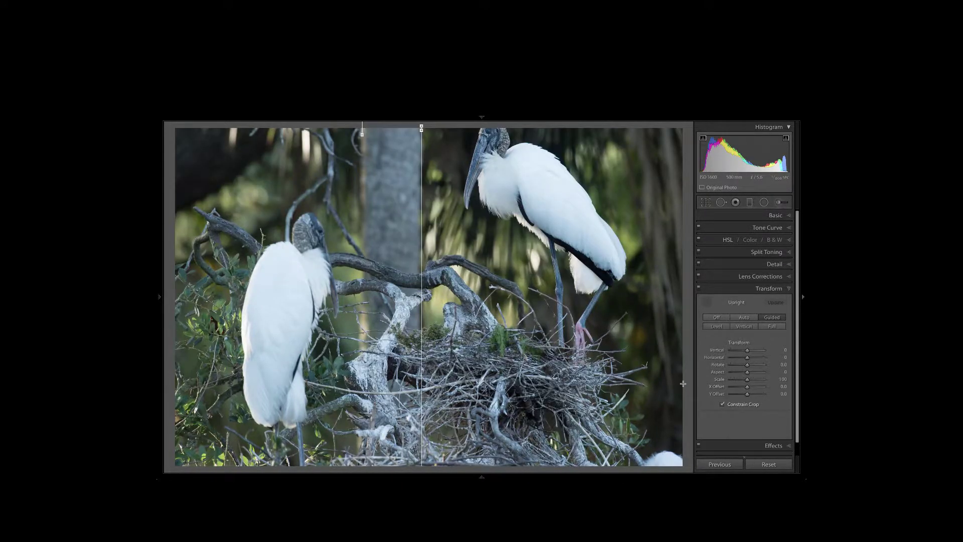
left_click(745, 394)
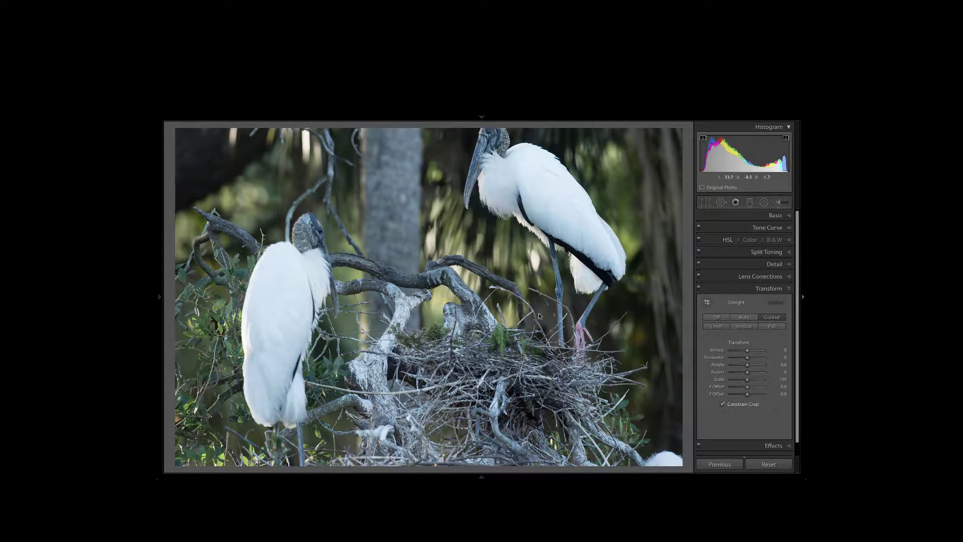
Step: Increase the transform Rotate value of the woodpecker photo to turn the leaning tree towards vertical
key("Right")
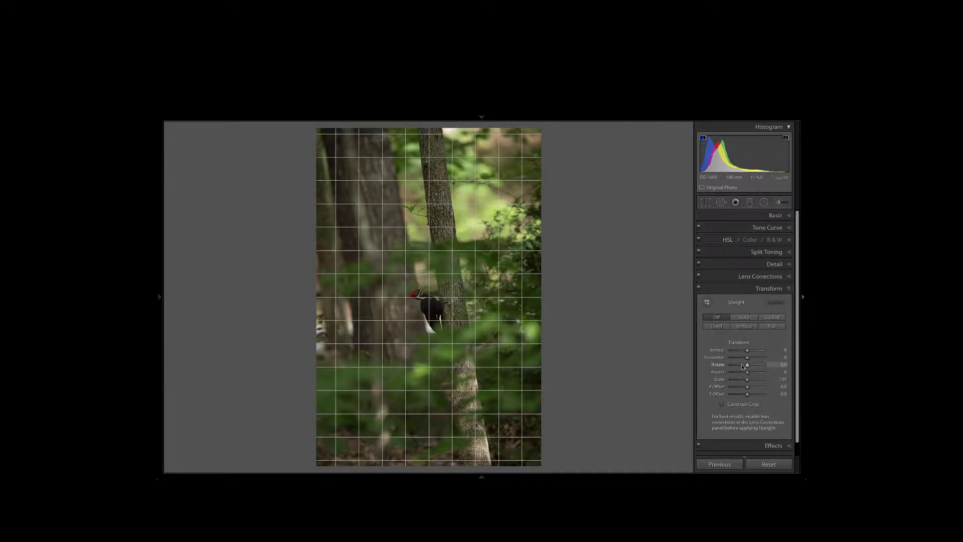
left_click_drag(748, 367, 760, 367)
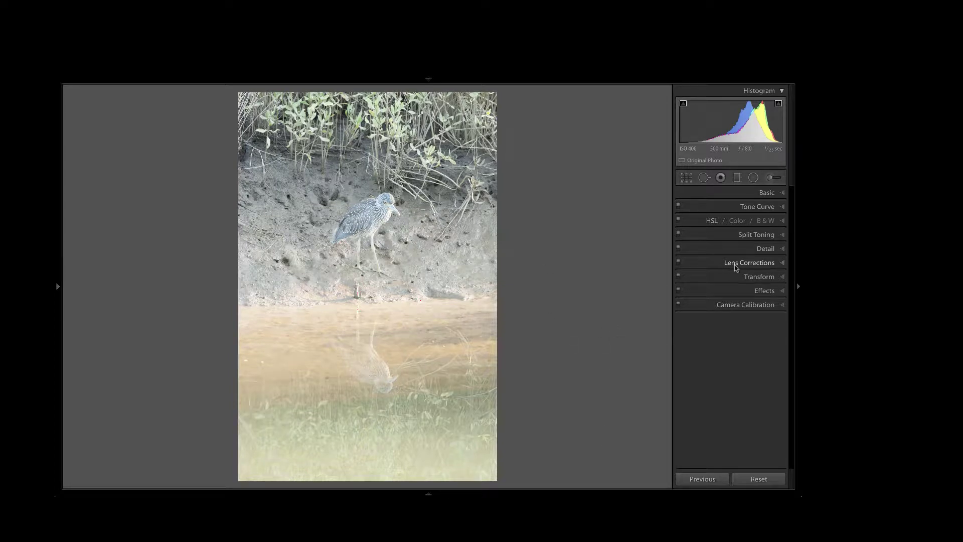
Step: Increase the Dehaze amount in the effects settings for the pale snowy mountain photo
left_click(760, 291)
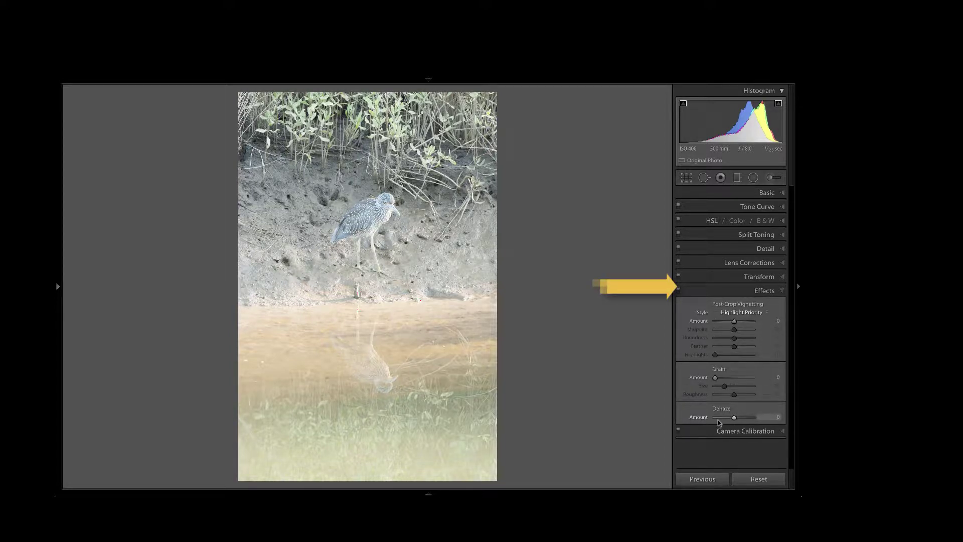
left_click(429, 494)
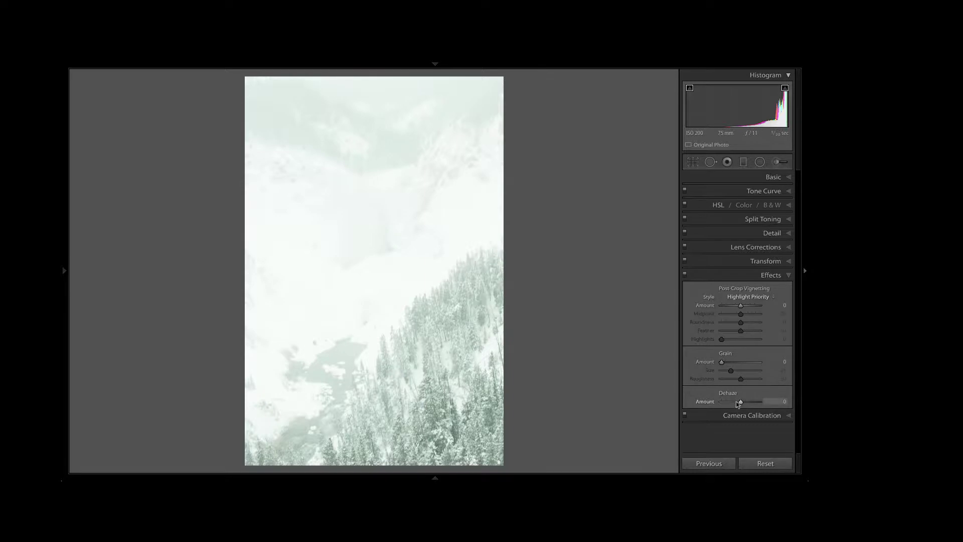
left_click_drag(741, 405, 761, 404)
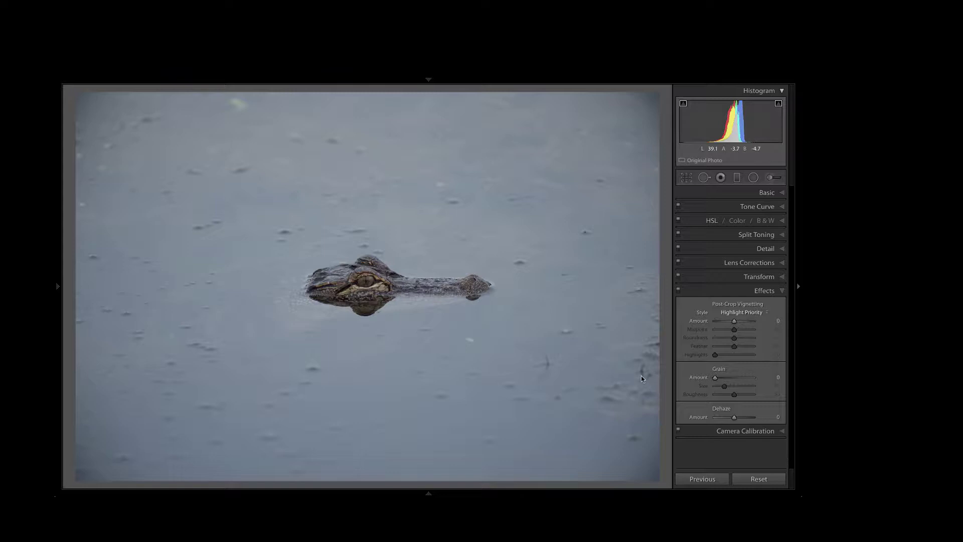
Step: Increase the Dehaze amount for the alligator photo and for the hazy heron photo
left_click(739, 418)
left_click_drag(739, 418, 754, 418)
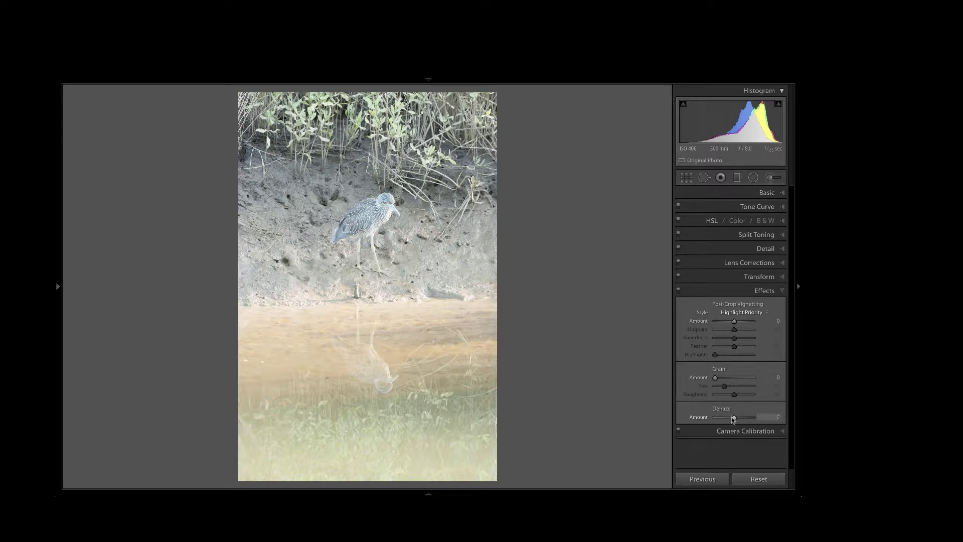
left_click_drag(735, 419, 754, 418)
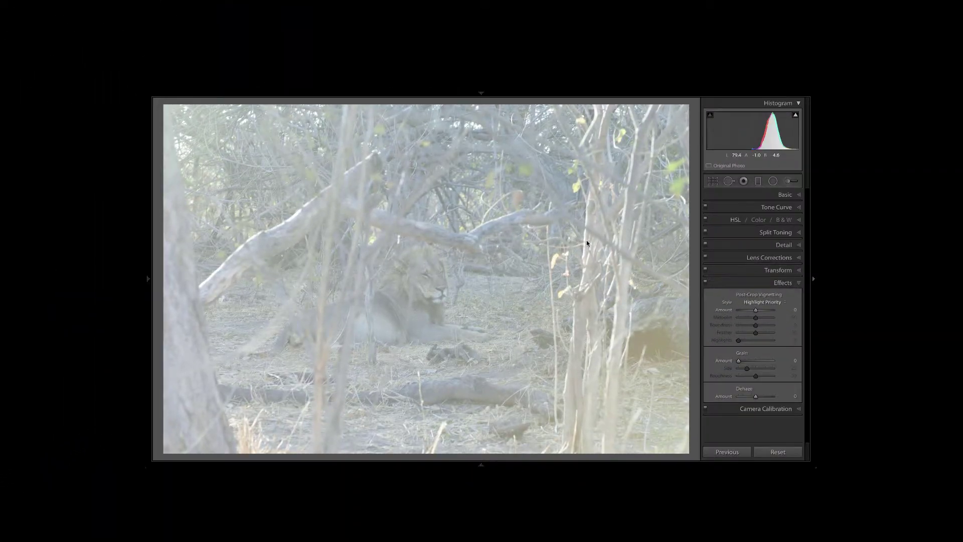
Step: Lower the Blacks value in the basic tone settings of the hazy lion photo
left_click(785, 195)
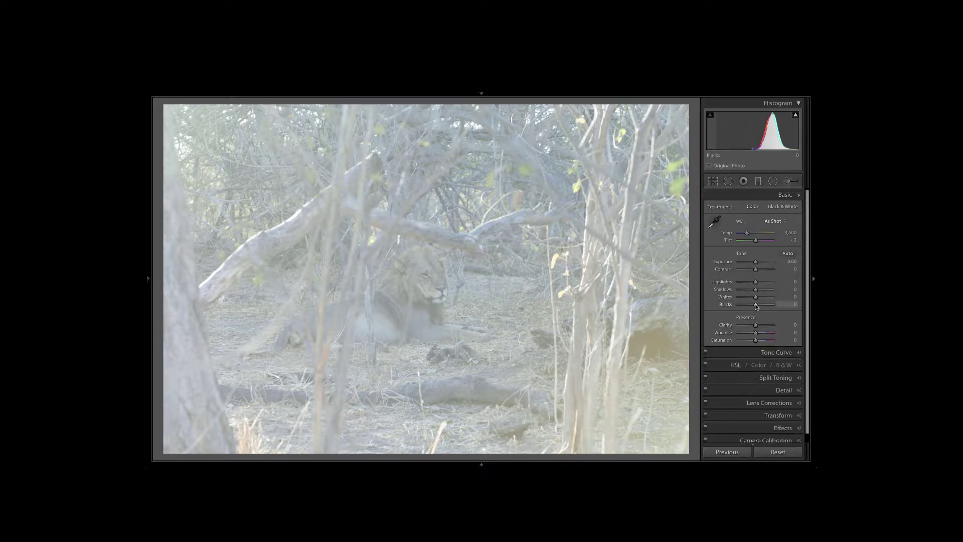
left_click_drag(755, 305, 745, 306)
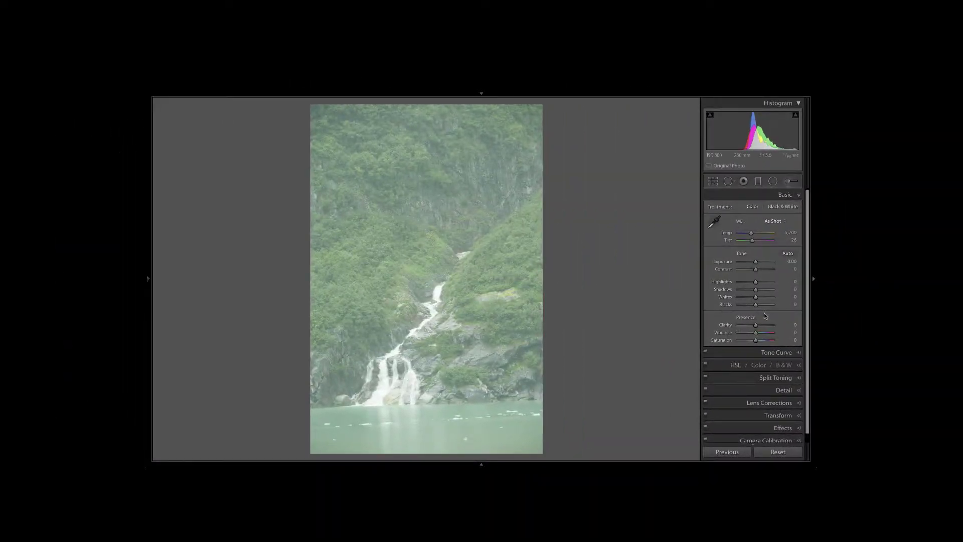
Step: Lower the Blacks value of the hazy green waterfall photo to −50 in the basic tone settings
left_click_drag(756, 307, 747, 307)
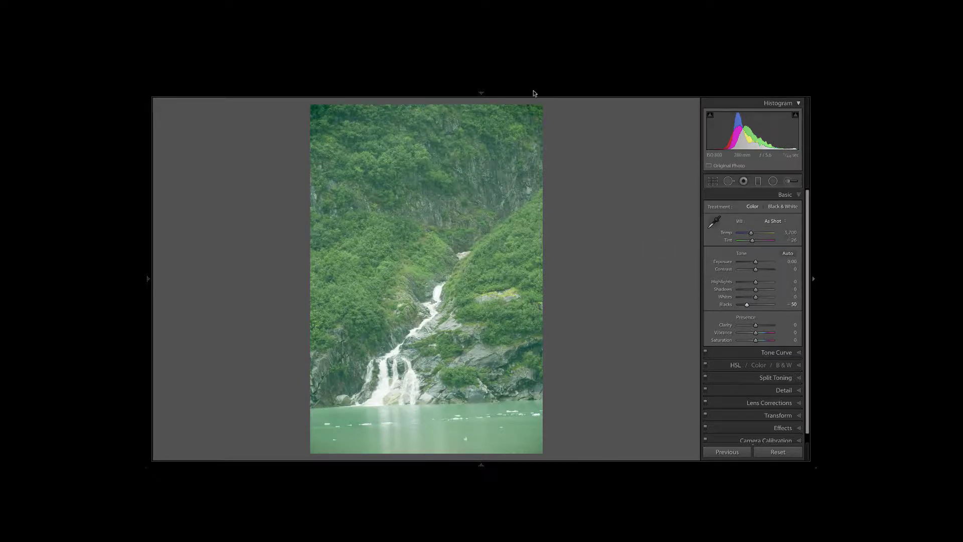
mouse_move(533, 92)
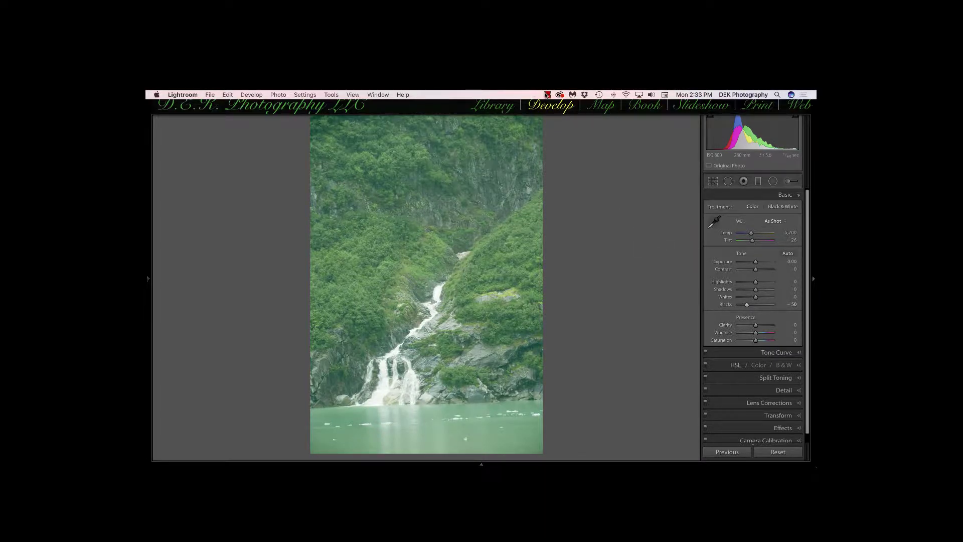
left_click(548, 94)
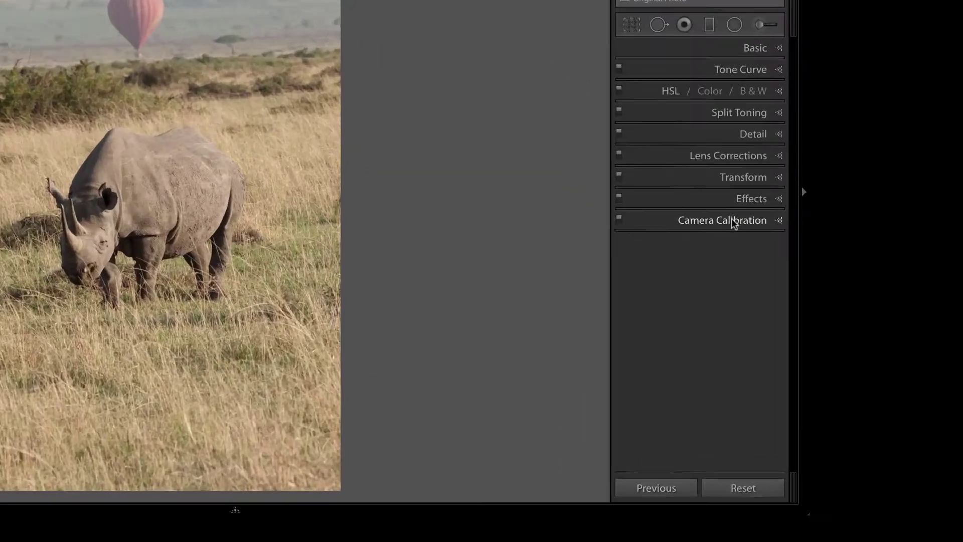
Step: Apply the Camera Landscape v4 profile to the rhino photo in the camera calibration settings
left_click(756, 303)
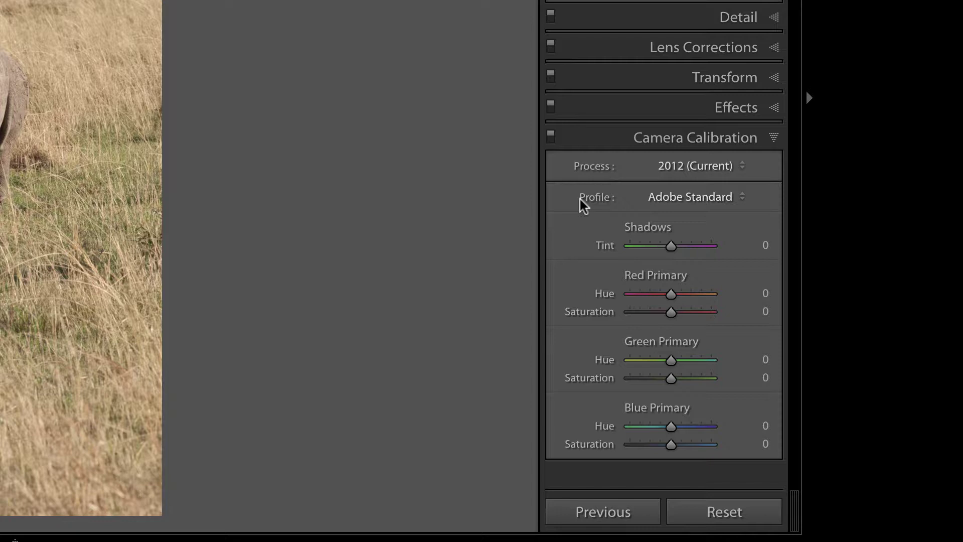
left_click(742, 196)
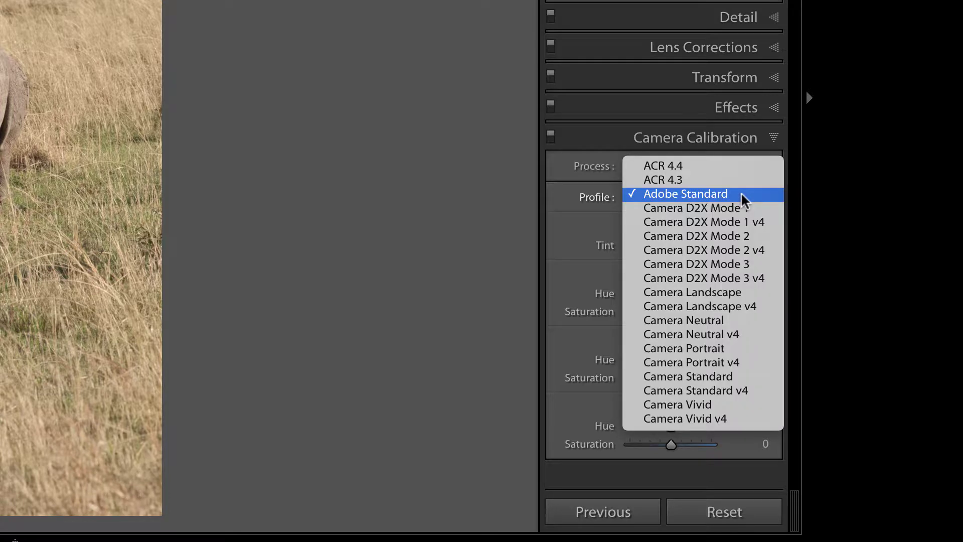
left_click(742, 195)
left_click(742, 195)
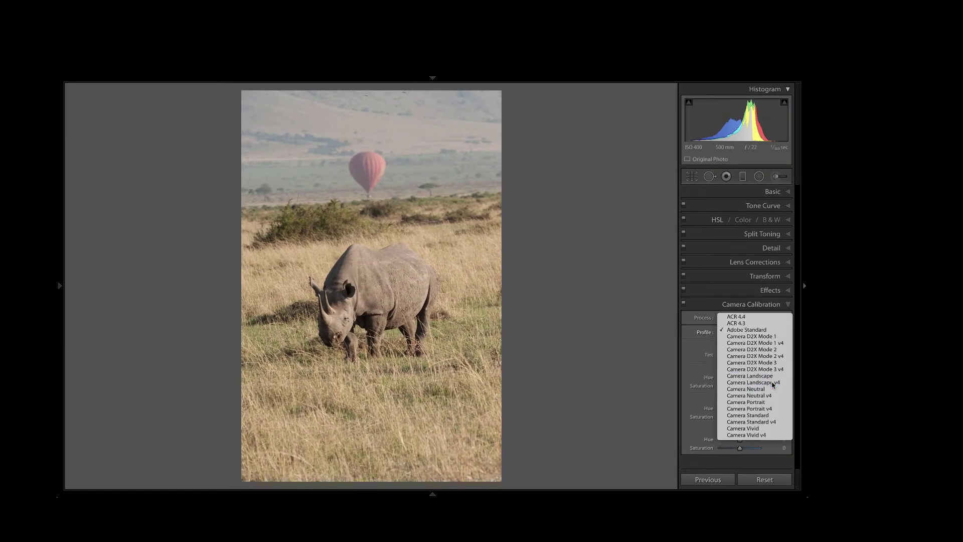
left_click(773, 383)
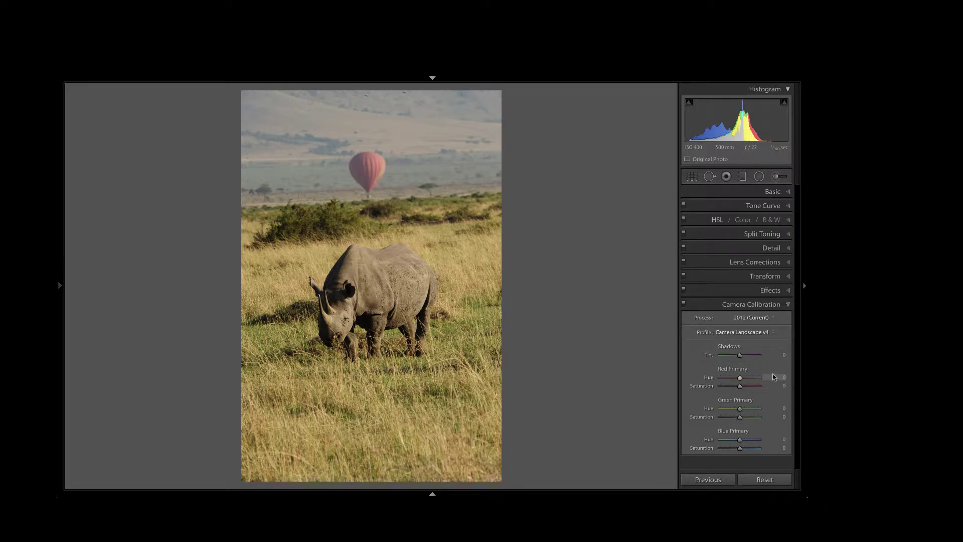
Step: Try the Camera Portrait v4 and Camera Neutral v4 profiles on the rhino photo and return to Adobe Standard
left_click(773, 332)
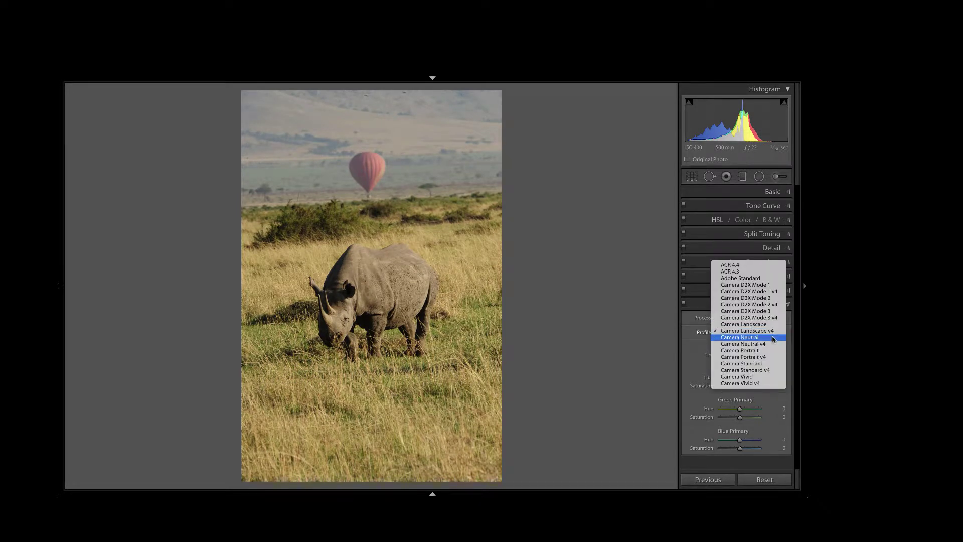
left_click(769, 358)
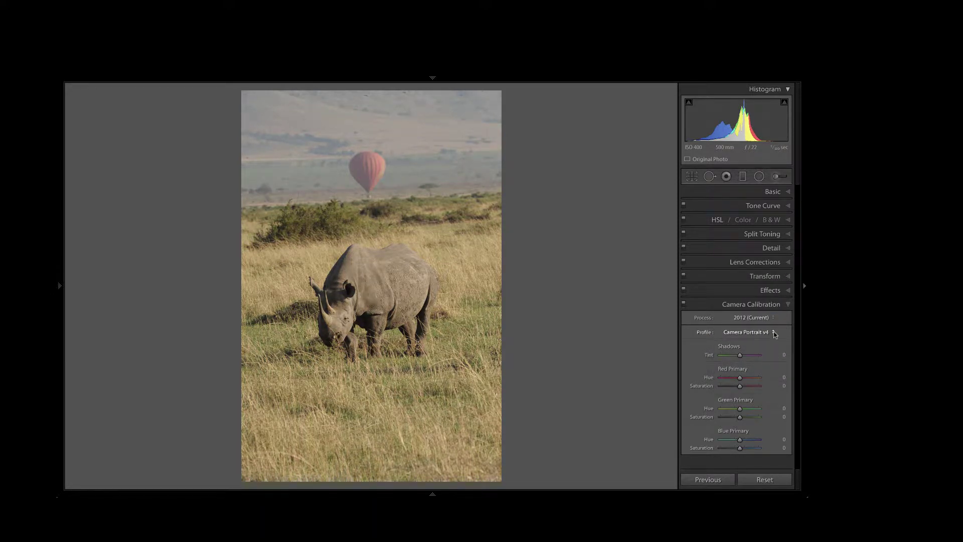
left_click(774, 332)
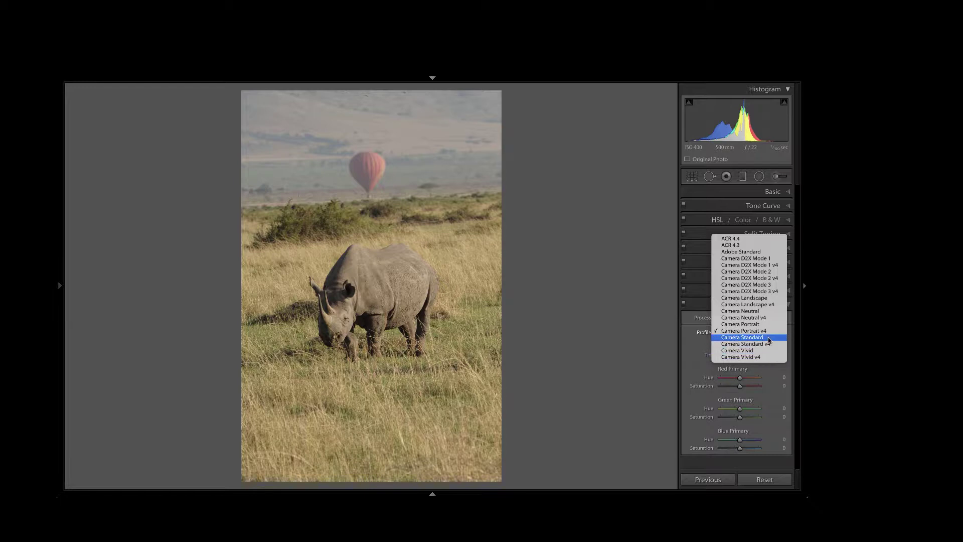
left_click(769, 318)
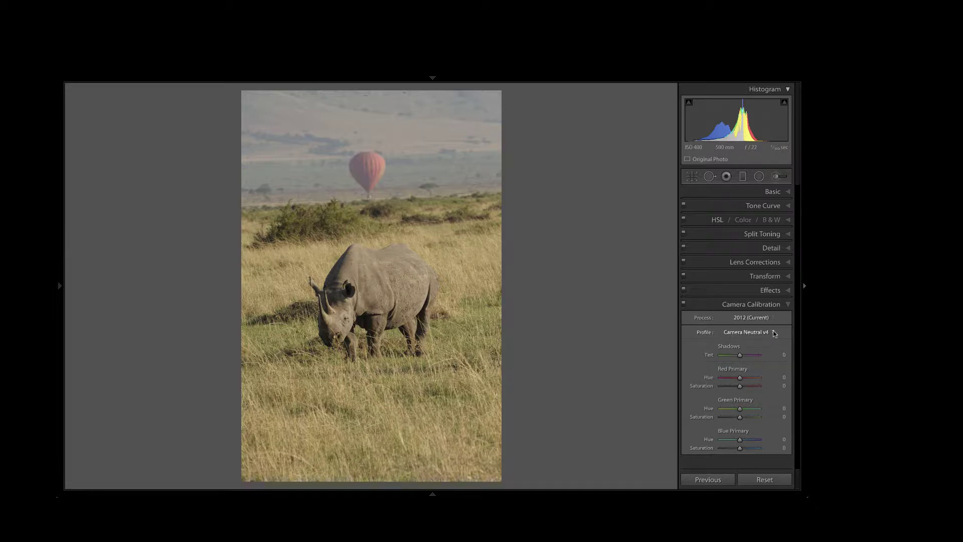
left_click(774, 332)
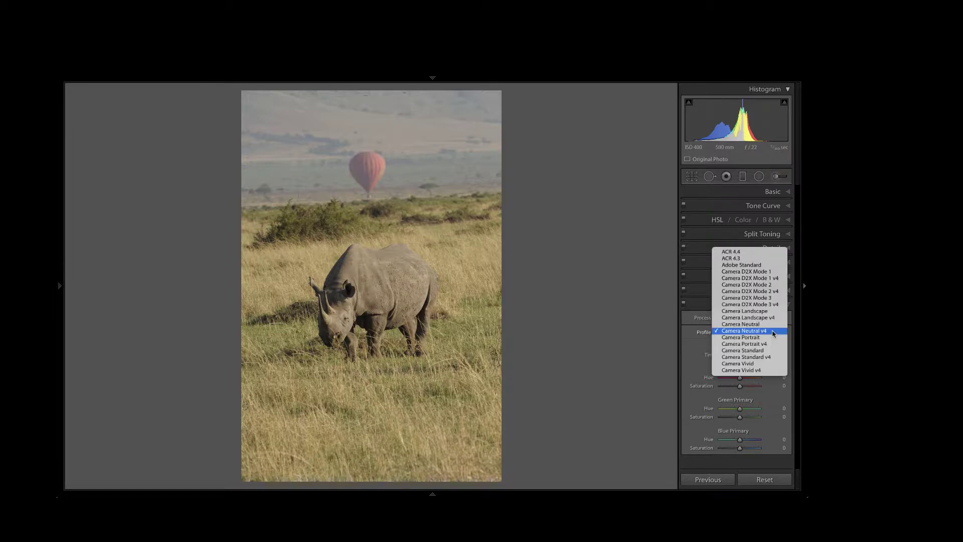
left_click(765, 265)
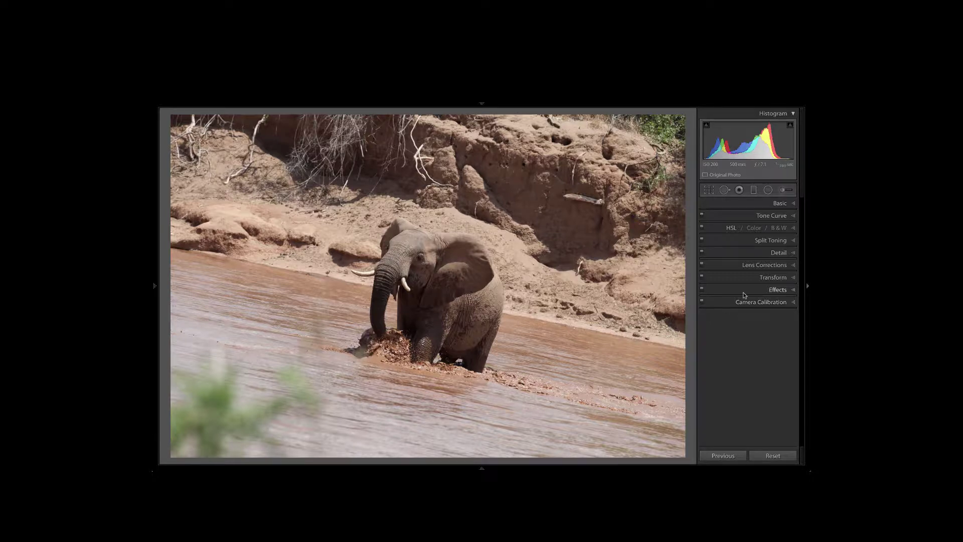
Step: Try levelling the elephant photo with a transform Rotate of −9.2 and Scale of 129, and reset the adjustments
left_click(773, 278)
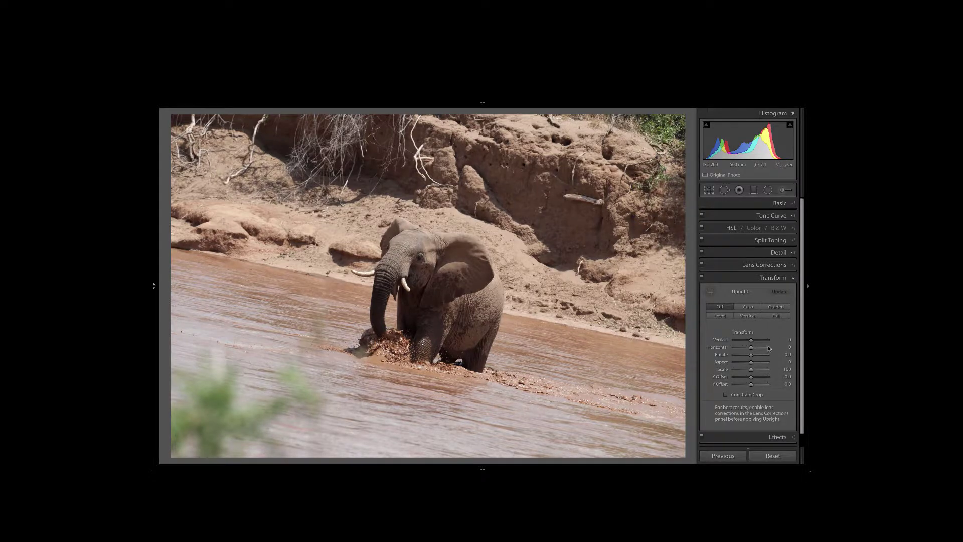
left_click_drag(751, 370, 736, 356)
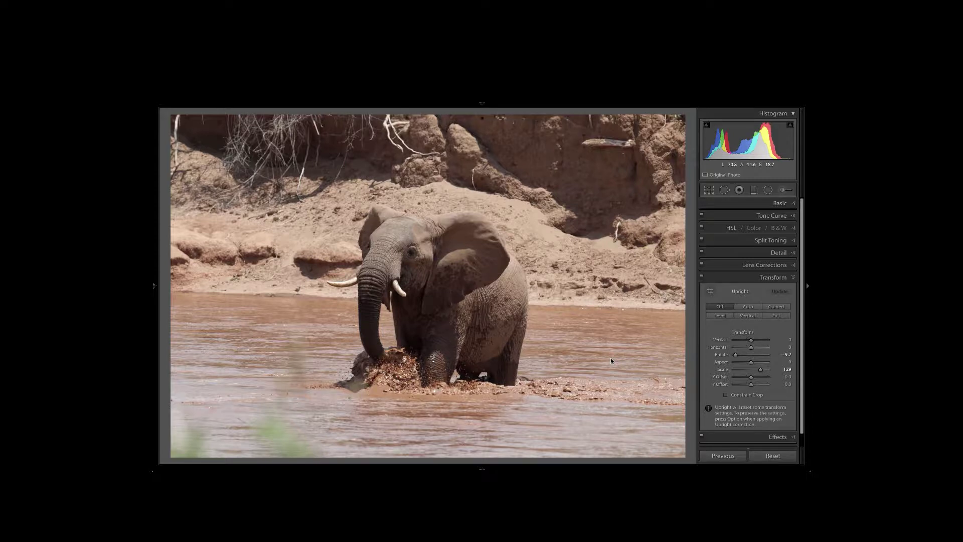
left_click(773, 455)
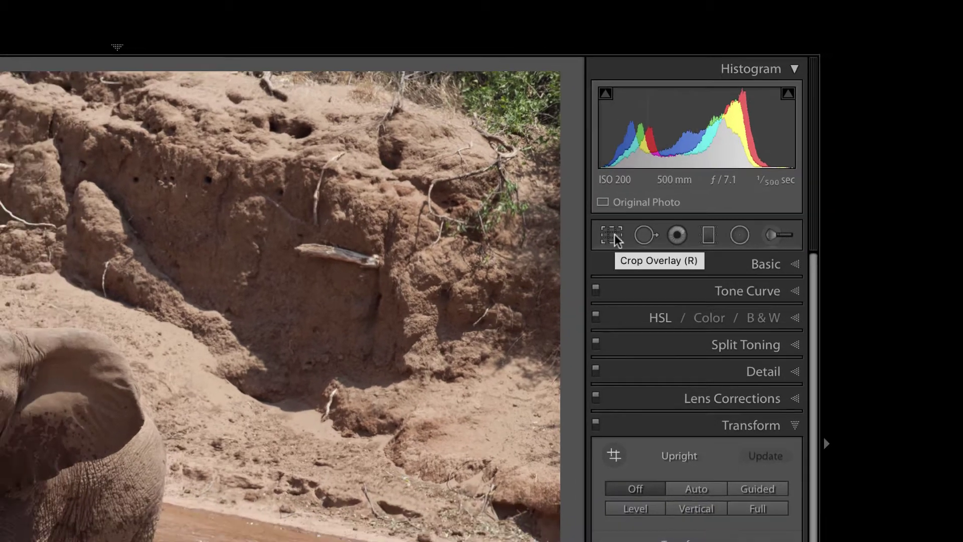
Step: Start cropping the elephant photo and cycle through the crop guide overlays
left_click(594, 250)
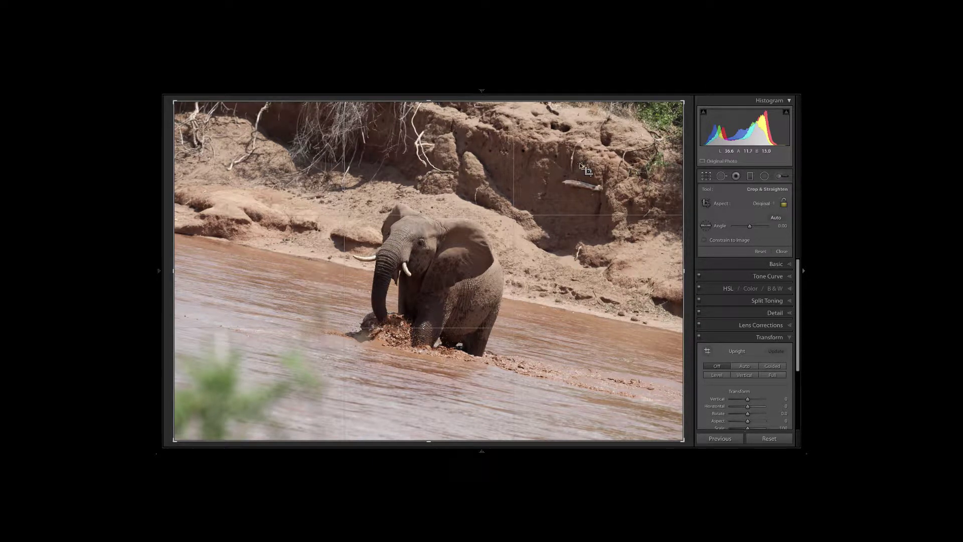
key("o")
key("o")
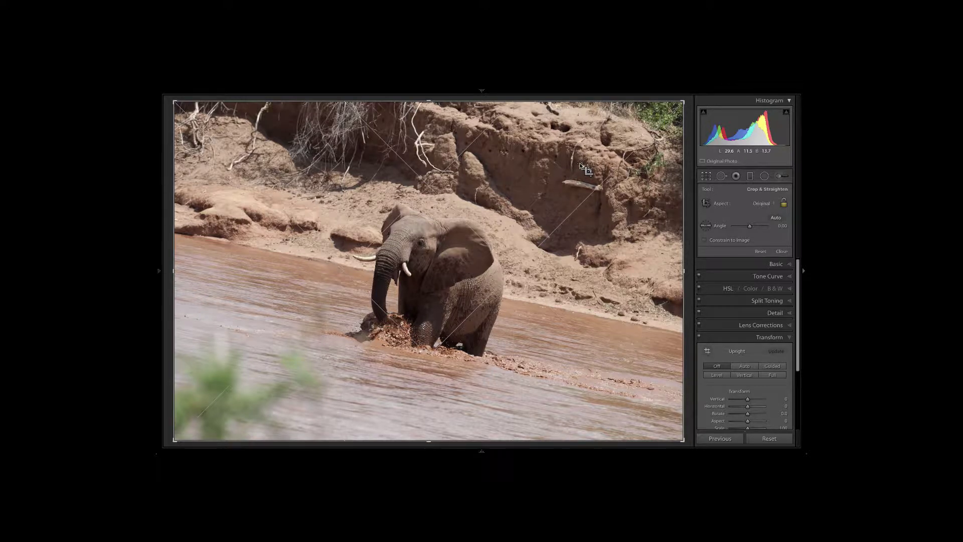
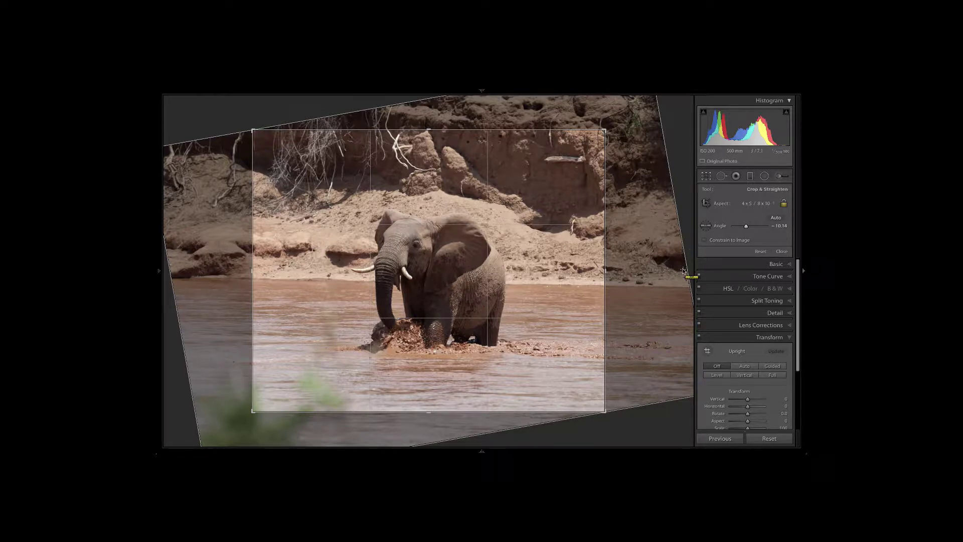
Step: Undo the last crop rotation and try straightening the elephant photo along the sloping shoreline, resetting the angle
key("ctrl+z")
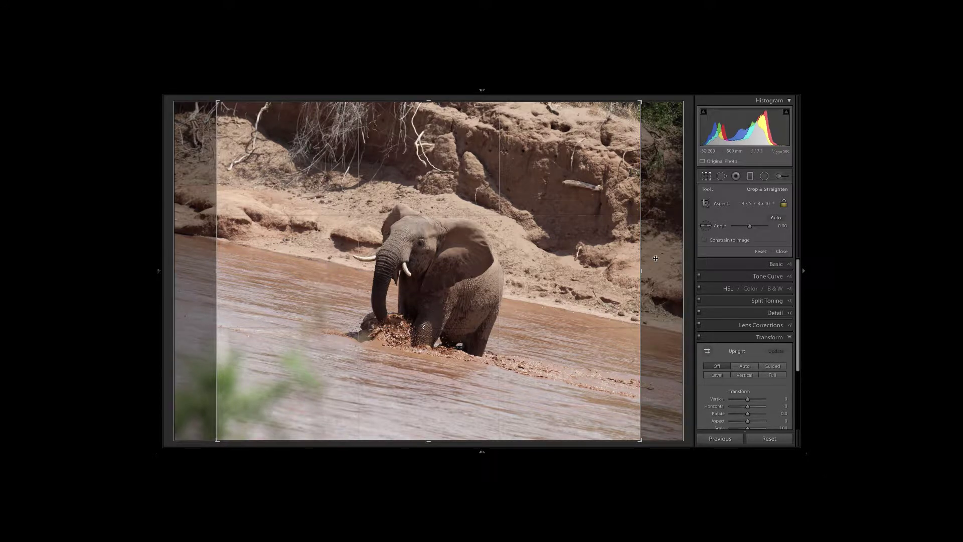
left_click(707, 227)
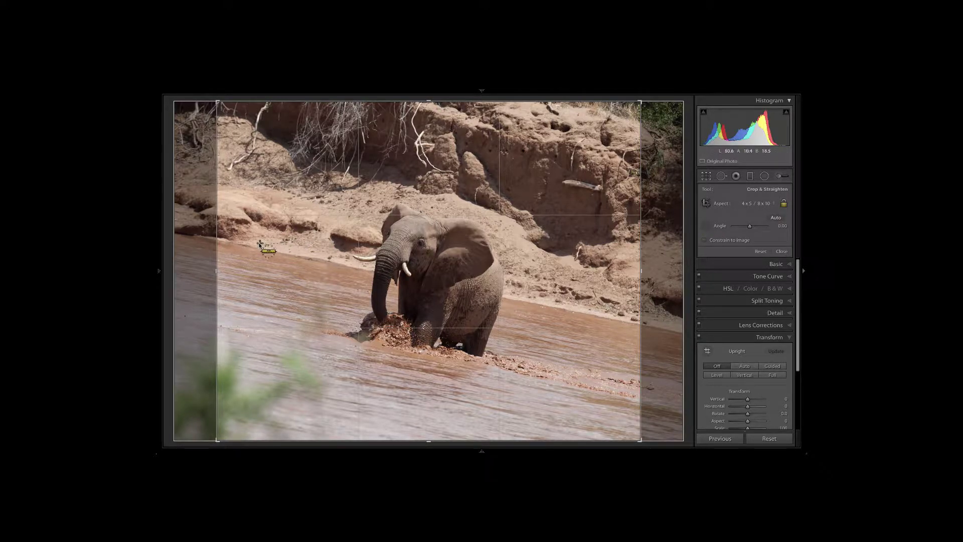
left_click_drag(242, 245, 337, 266)
left_click_drag(337, 266, 337, 266)
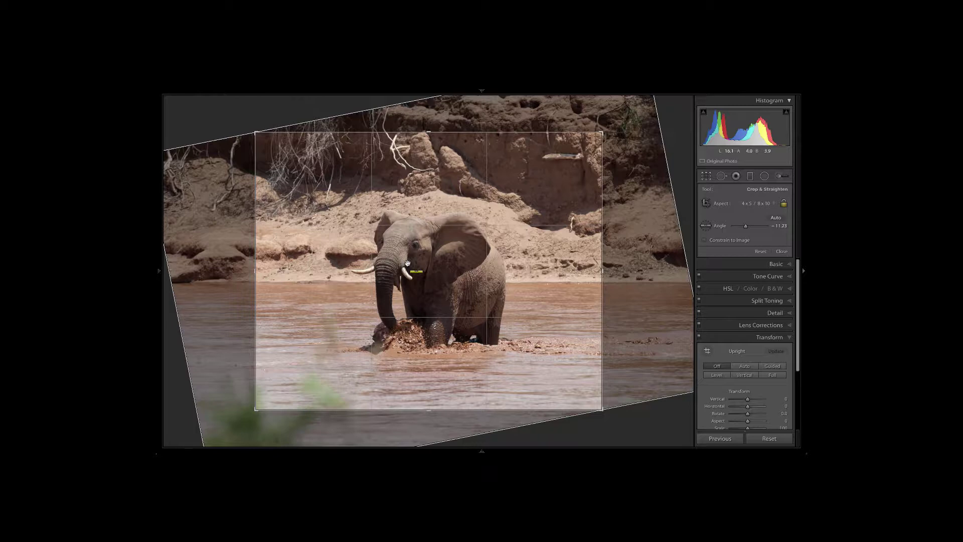
left_click(761, 251)
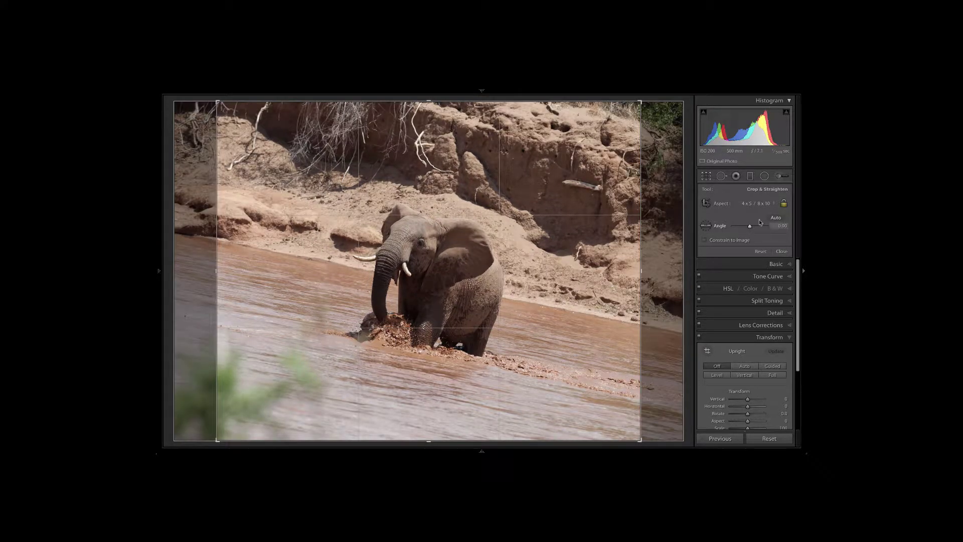
Step: Draw a new portrait 4 x 5 crop frame around the elephant and rotate the photo to an angle of −10.27
left_click(705, 204)
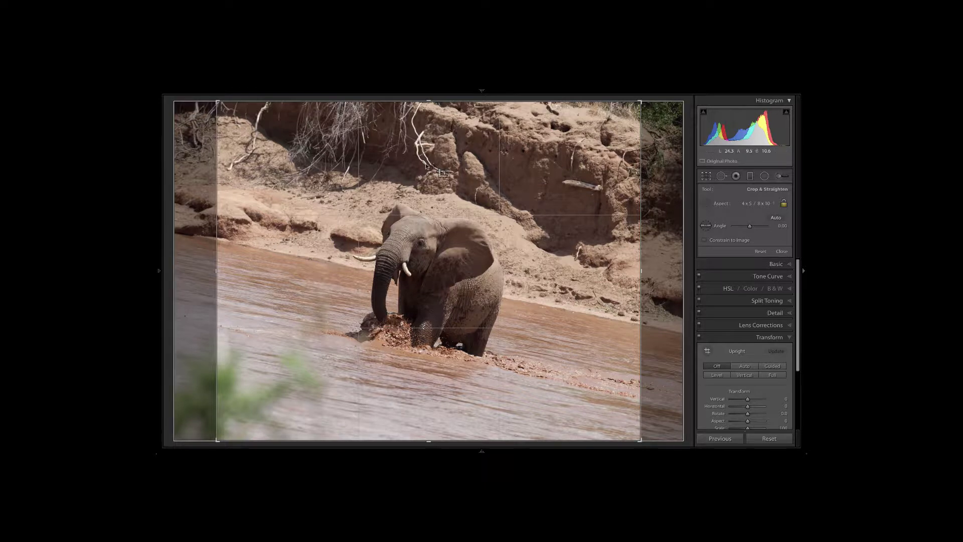
mouse_move(344, 156)
left_mouse_down()
mouse_move(373, 296)
mouse_move(495, 423)
mouse_move(548, 451)
left_mouse_up()
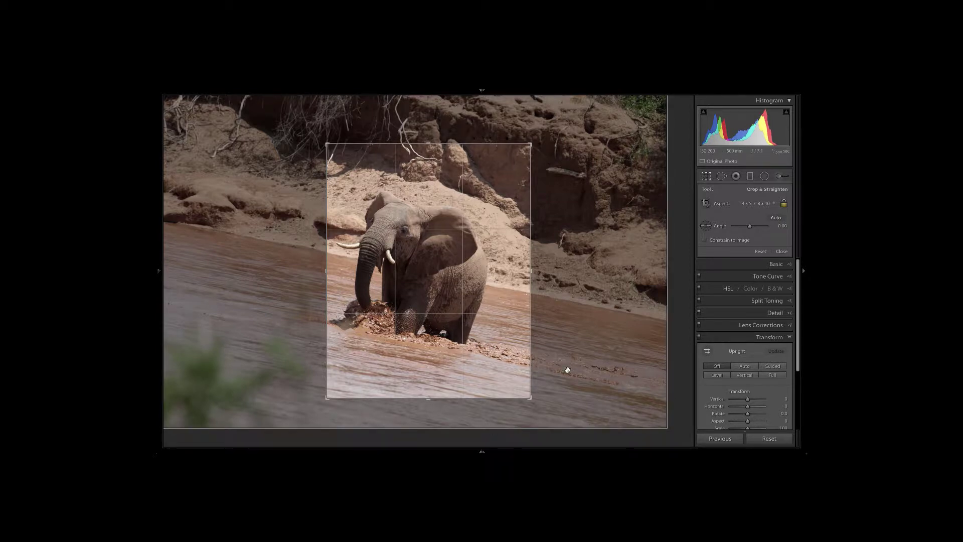
left_click_drag(567, 370, 578, 339)
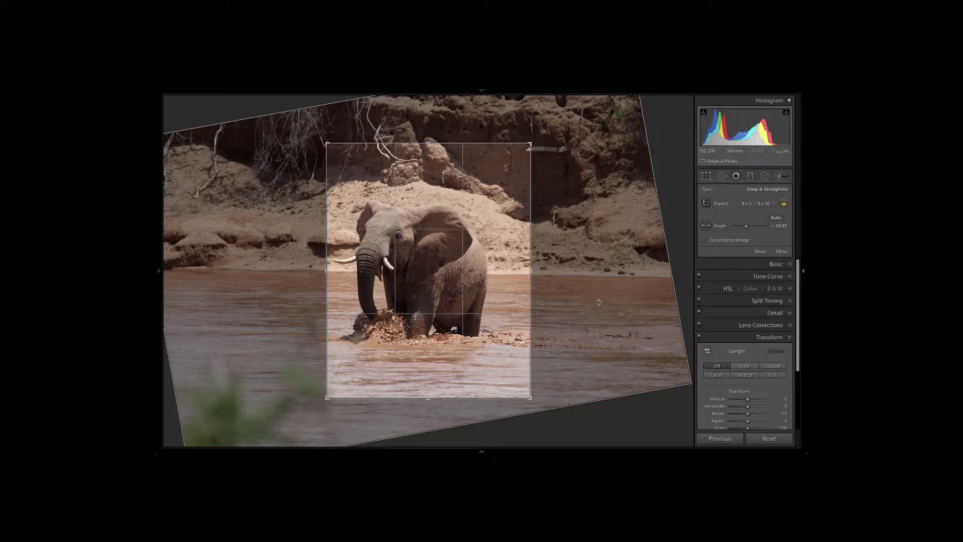
Step: Switch the elephant crop frame to landscape orientation and enlarge it towards the edges of the rotated photo
key("x")
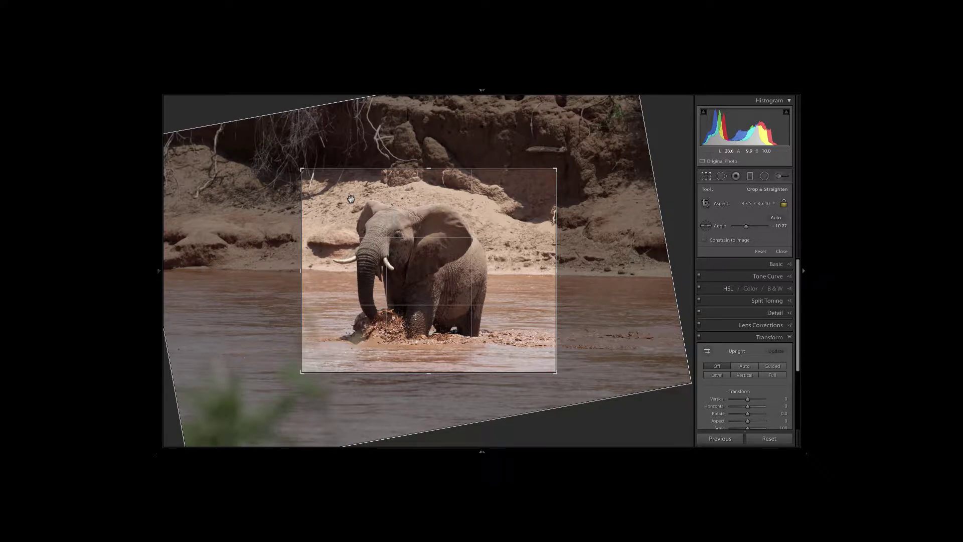
left_click_drag(302, 169, 271, 134)
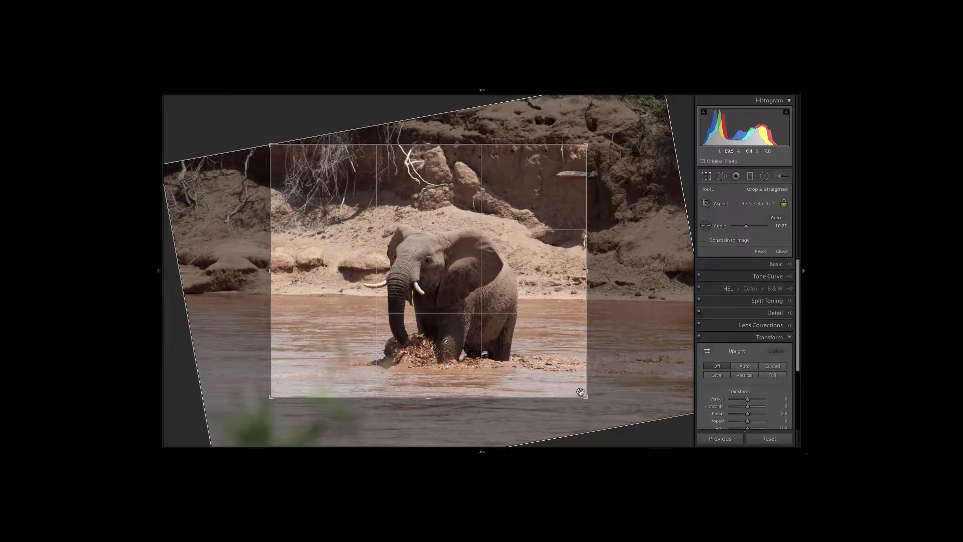
left_click_drag(586, 397, 606, 410)
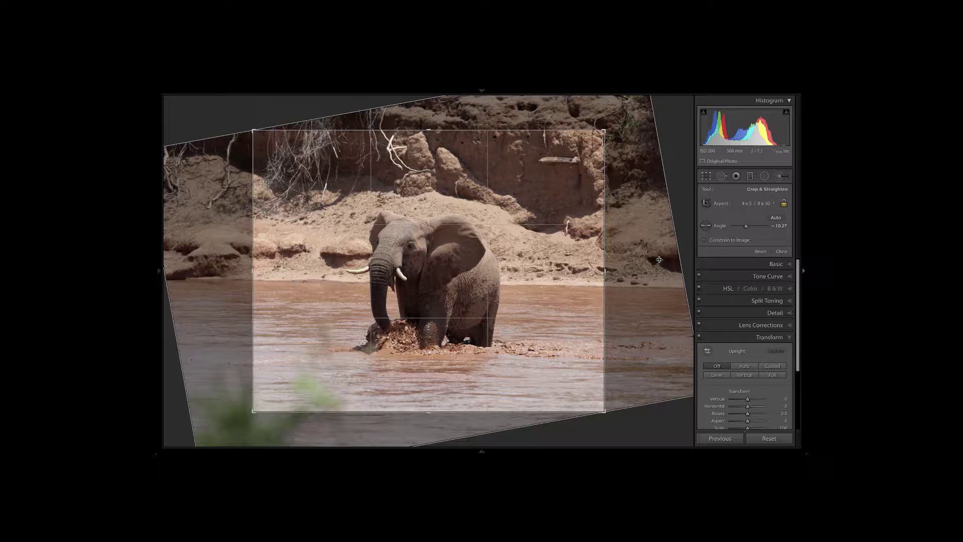
key("x")
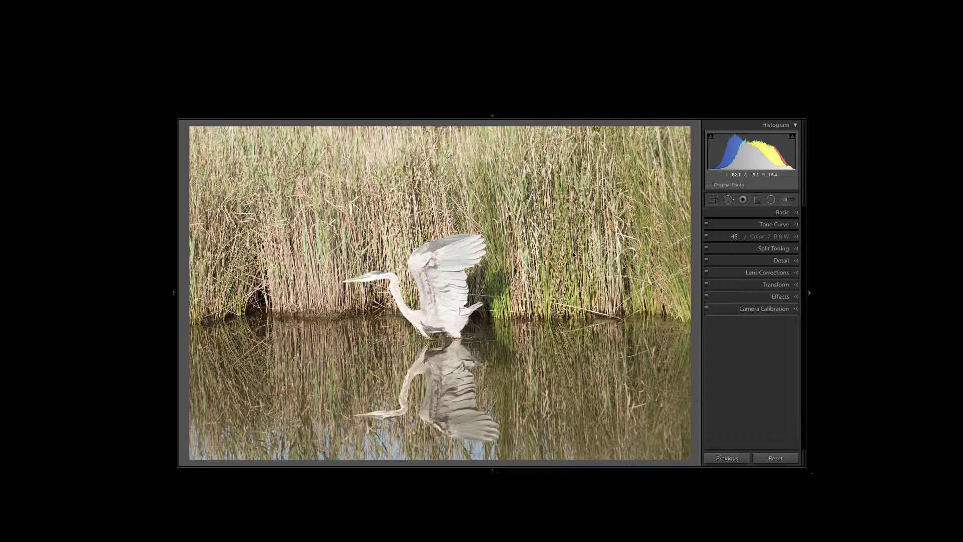
Step: Set the Highlights region of the wading heron photo's tone curve to −52 and lower its Lights, Darks and Shadows
left_click(776, 227)
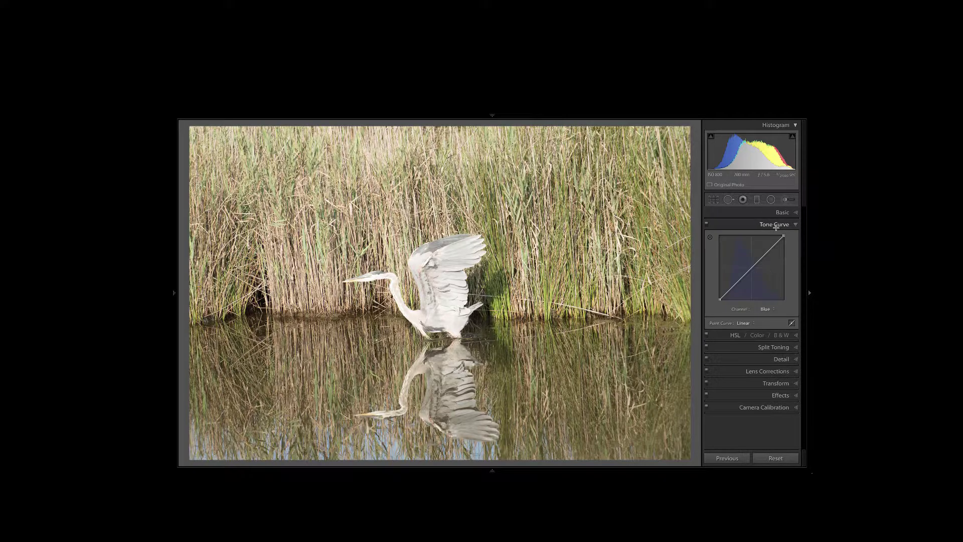
left_click(792, 323)
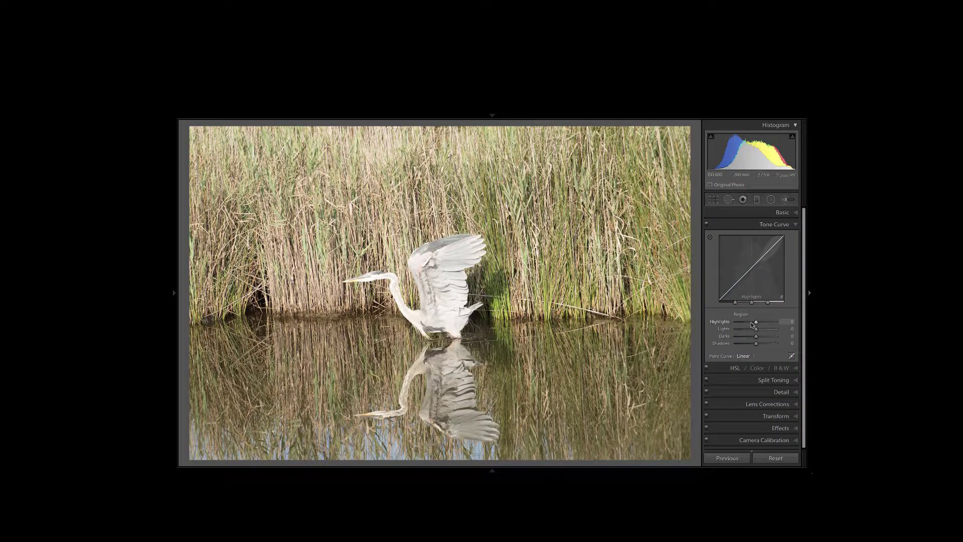
mouse_move(757, 324)
left_mouse_down()
mouse_move(746, 323)
mouse_move(747, 336)
left_mouse_up()
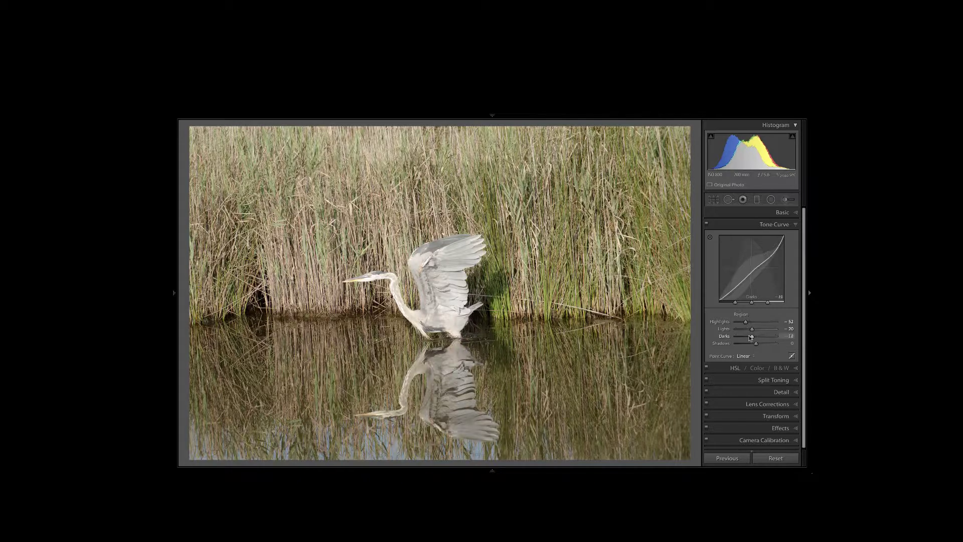
left_click_drag(756, 344, 745, 344)
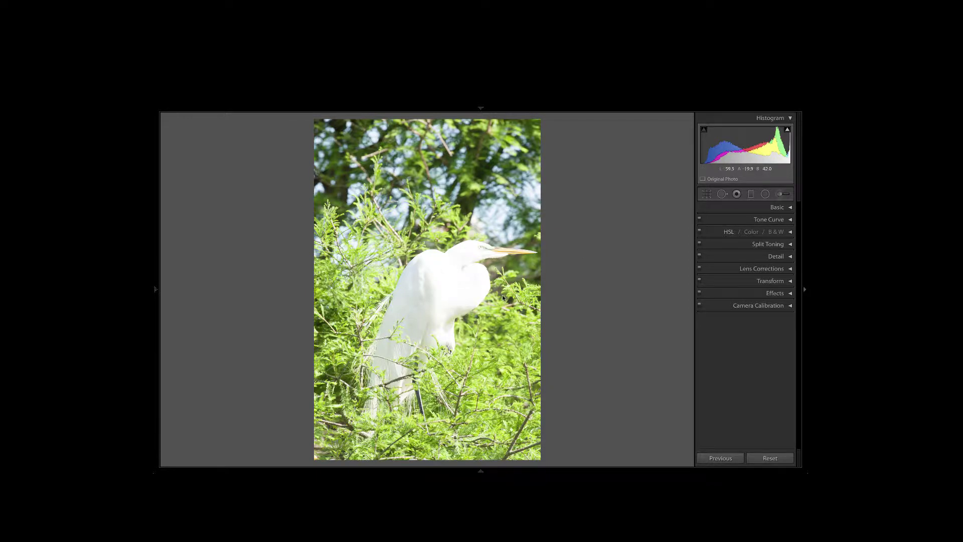
Step: Turn on the clipping indicators for the overexposed white egret photo
mouse_move(788, 135)
key("j")
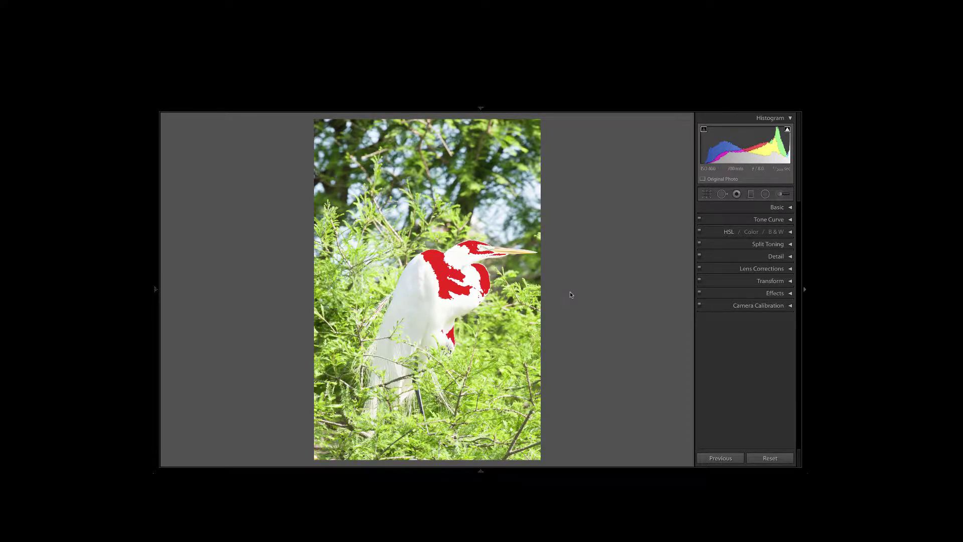
Step: Lower the white egret photo's Exposure to −2.90 while previewing the highlight clipping, and reset the photo's adjustments
left_click(776, 208)
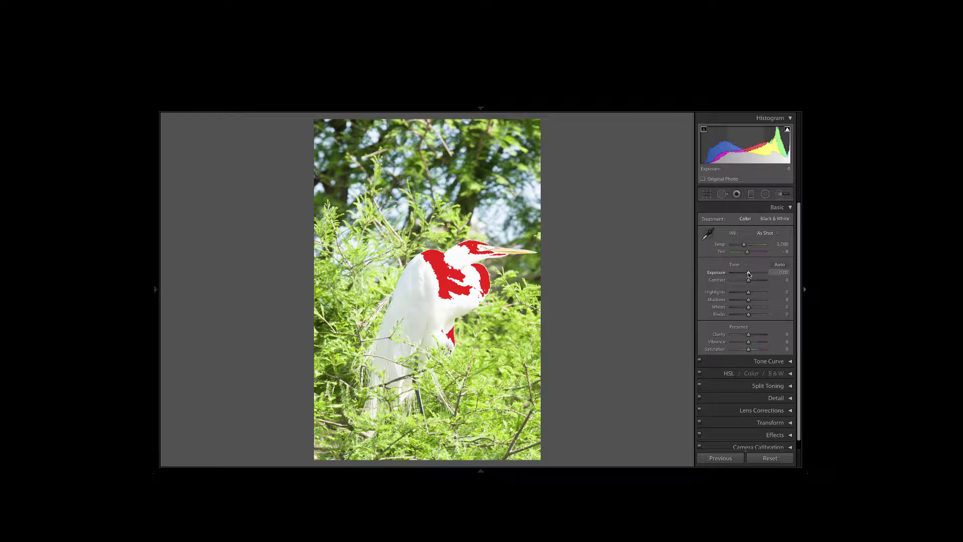
left_click_drag(749, 274, 747, 274)
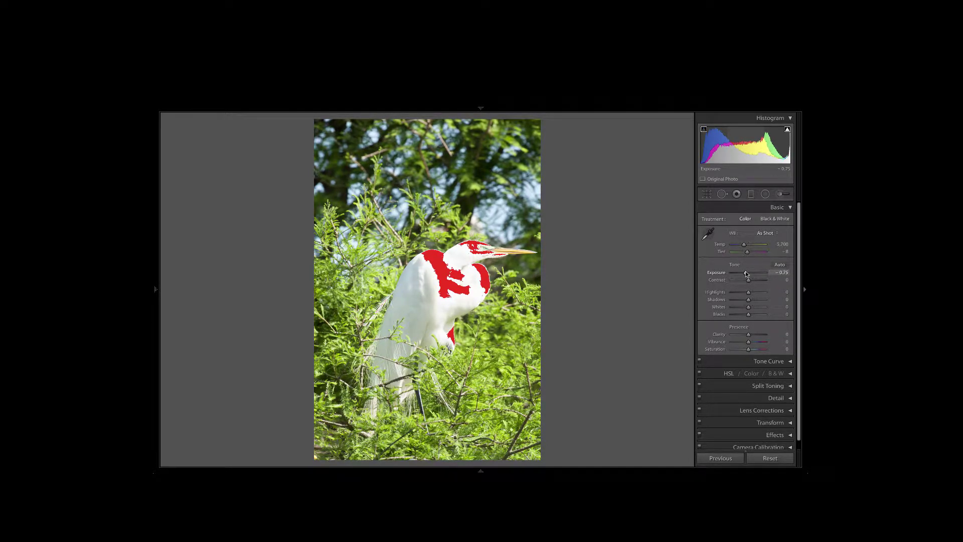
key("alt")
left_click_drag(746, 274, 739, 274)
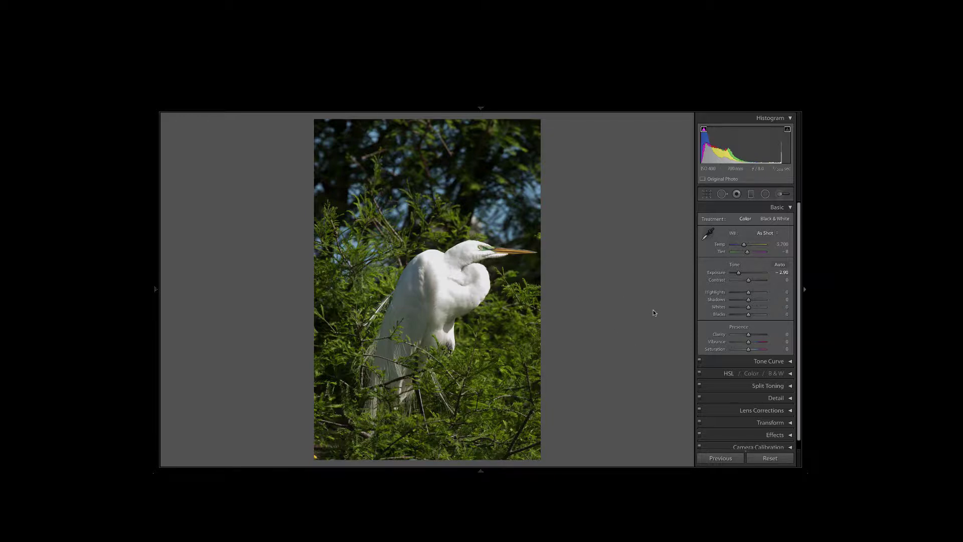
left_click(773, 458)
Step: Switch the egret photo's tone curve to point-curve editing and lower the white point of the Blue channel slightly
left_click(763, 361)
scroll(788, 351, "down", 2)
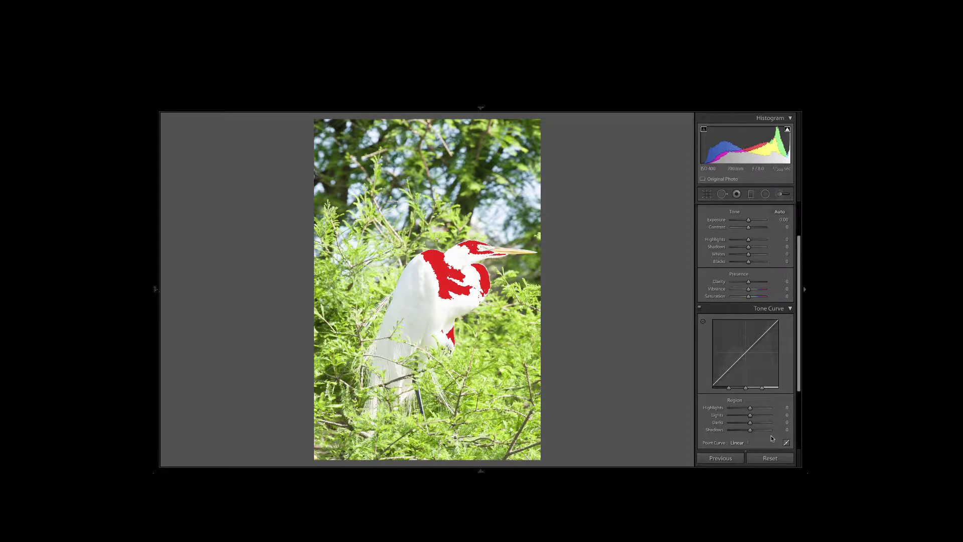
left_click(786, 443)
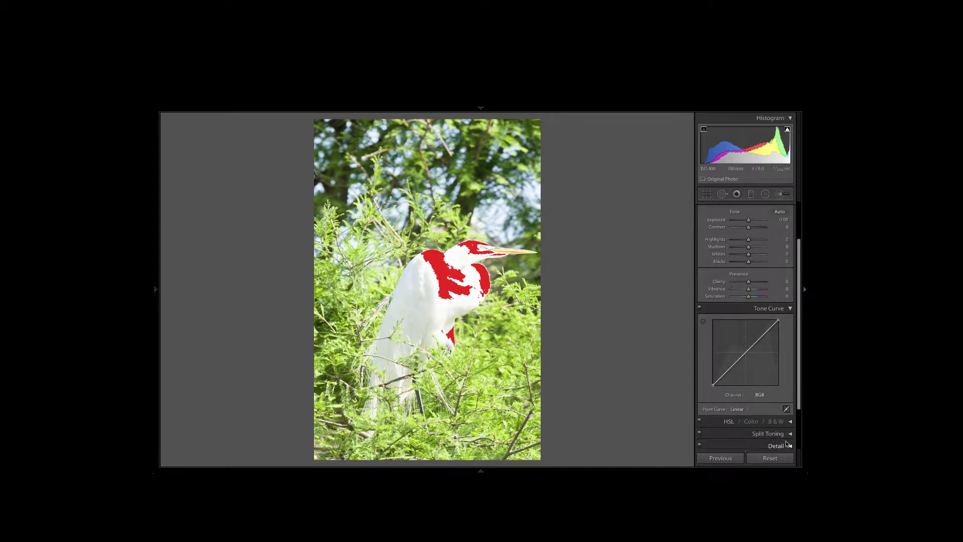
left_click(768, 396)
left_click(767, 411)
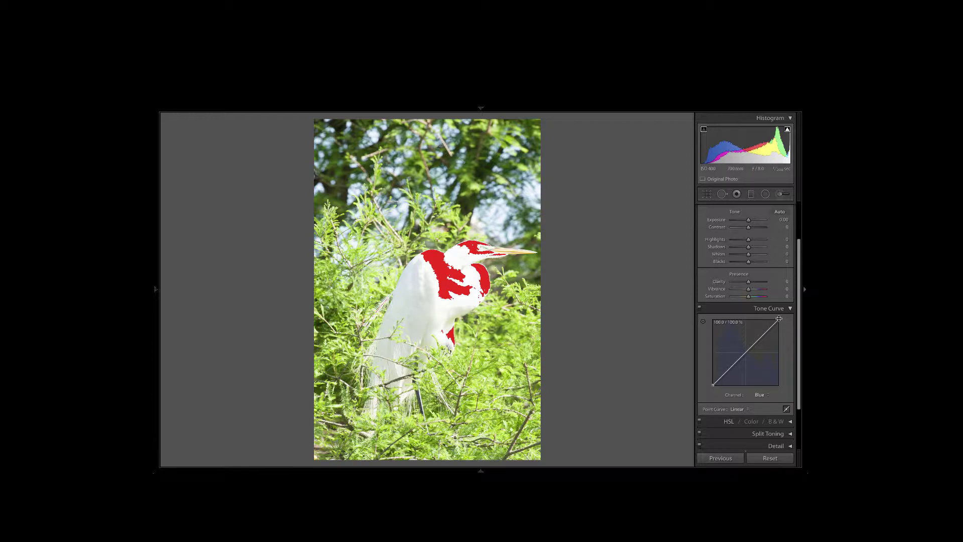
left_click_drag(779, 321, 779, 321)
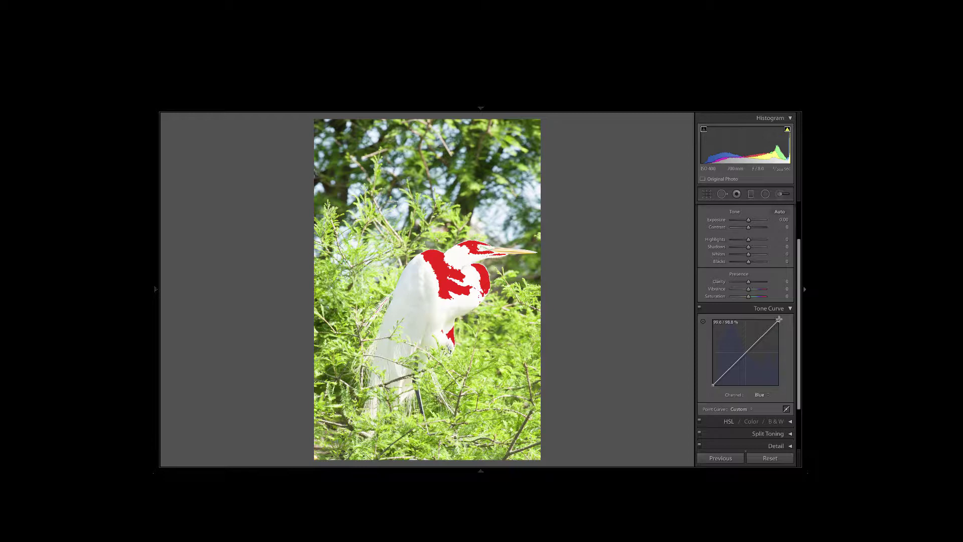
Step: Preview the egret photo's highlight clipping with the Whites adjustment and leave Whites at +1
left_click(768, 395)
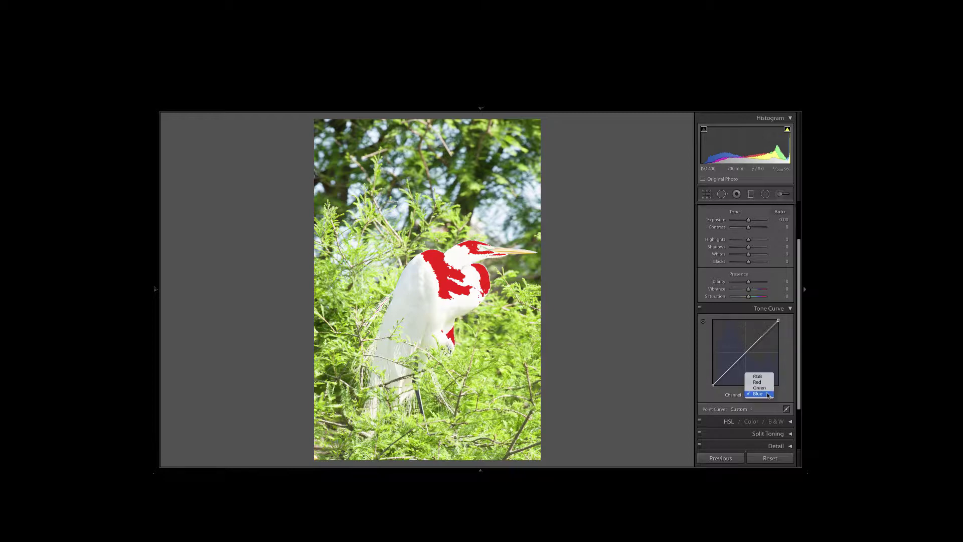
left_click(749, 256)
left_click_drag(749, 256, 750, 256)
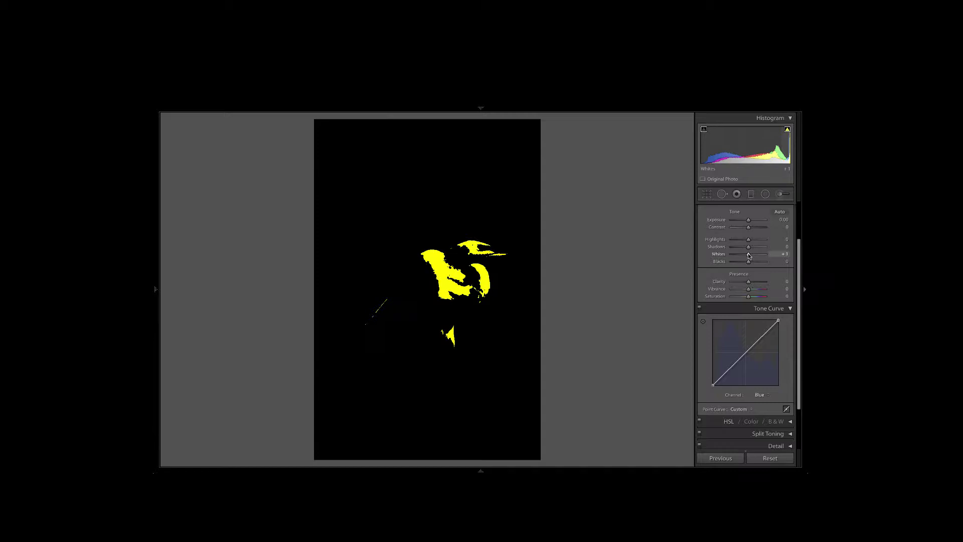
left_click_drag(749, 256, 749, 256)
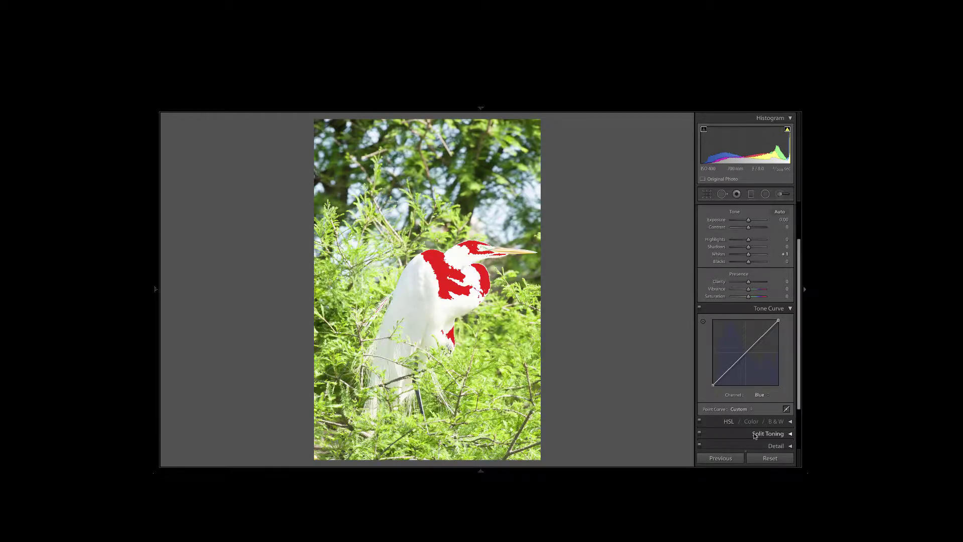
Step: Lower the white point of the Green channel's tone curve slightly and preview the highlight clipping with the Whites adjustment
left_click(767, 396)
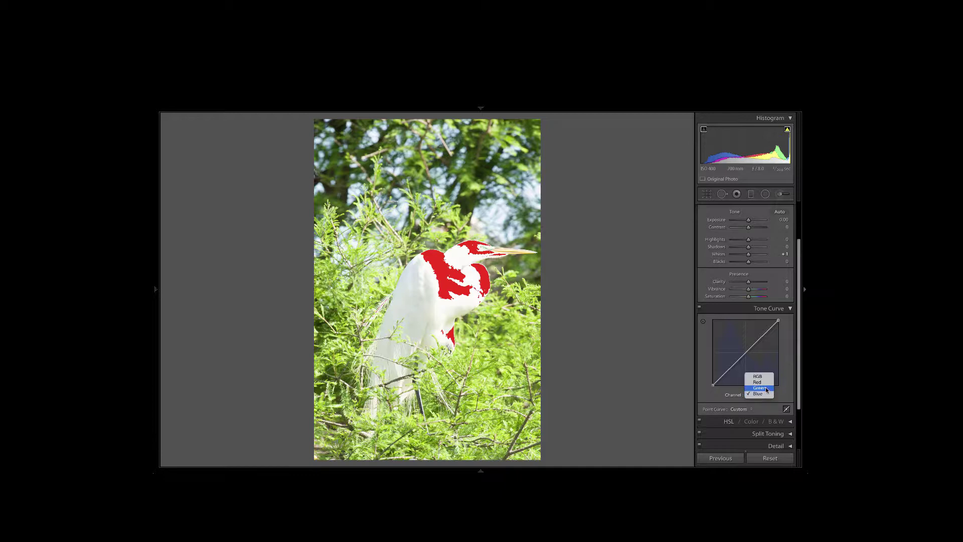
left_click(761, 389)
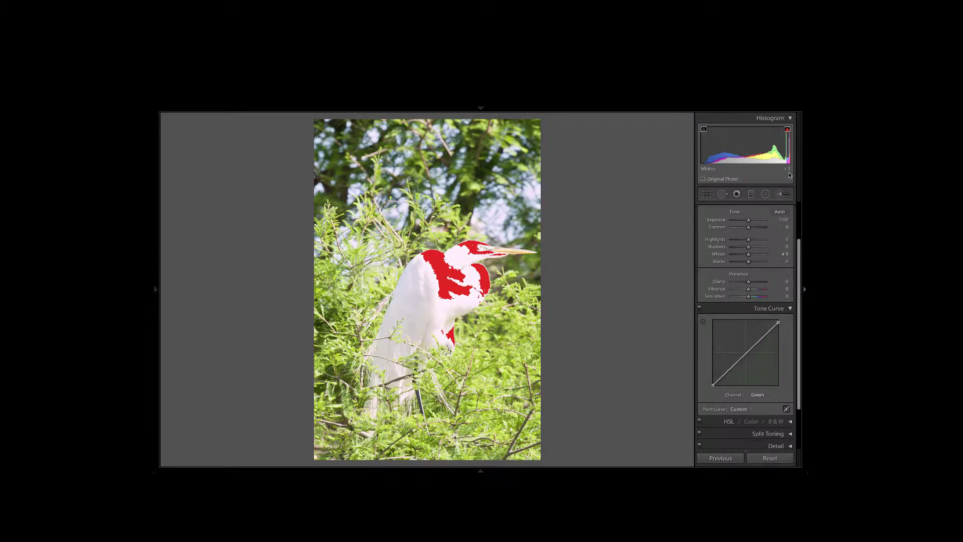
key("alt")
left_click_drag(748, 255, 748, 255)
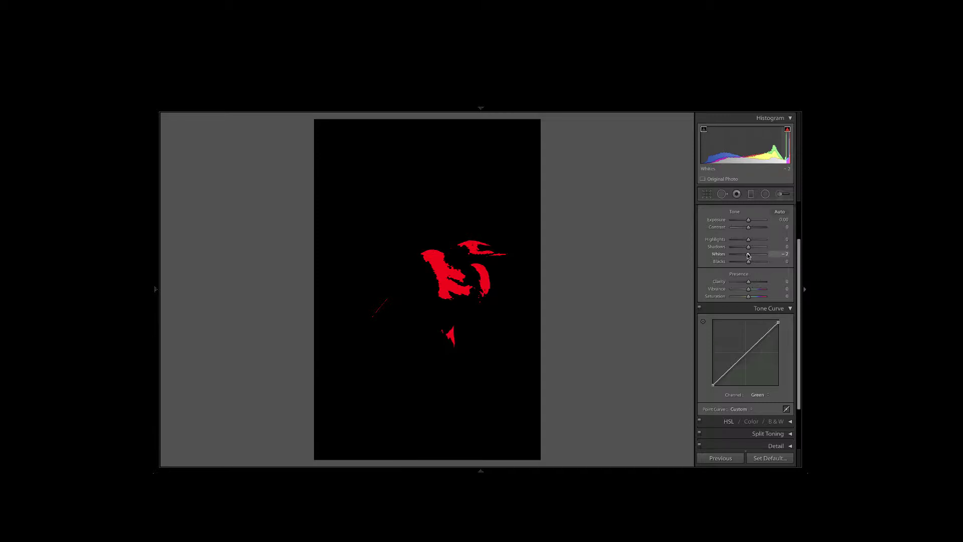
left_click_drag(748, 256, 749, 255)
Step: Lower the white point of the Red channel's tone curve slightly and preview the highlight clipping with the Whites adjustment
left_click(767, 397)
left_click(759, 389)
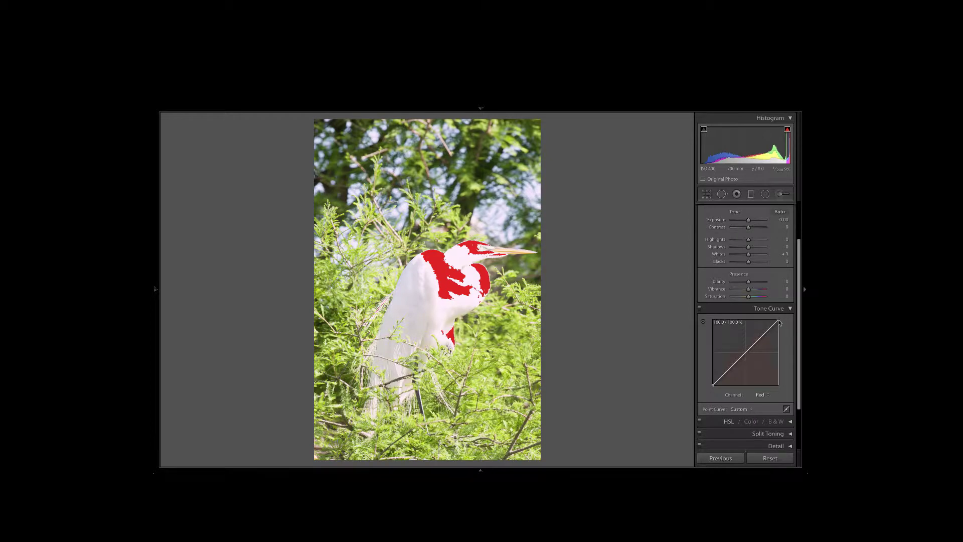
left_click_drag(779, 320, 778, 323)
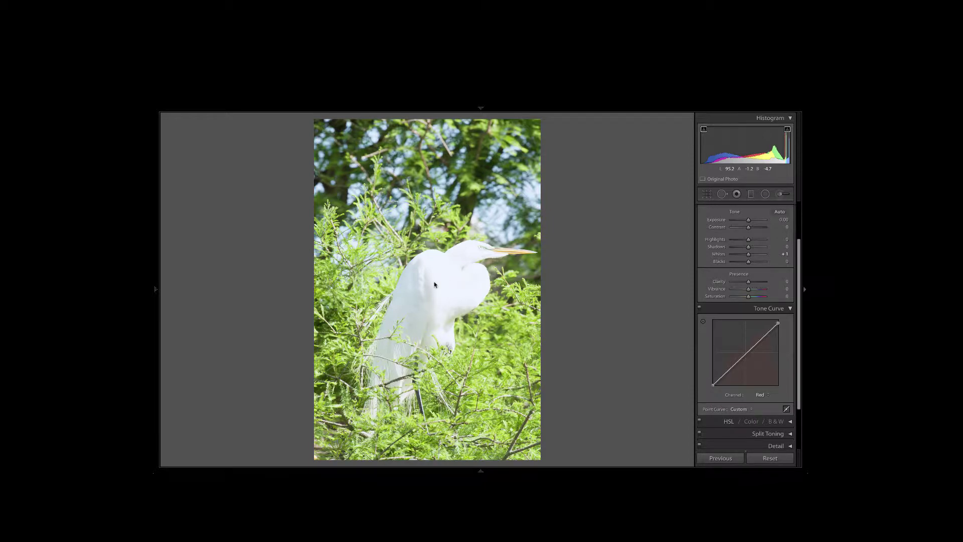
key("alt")
left_click(749, 256, "alt")
left_click_drag(748, 256, 748, 256)
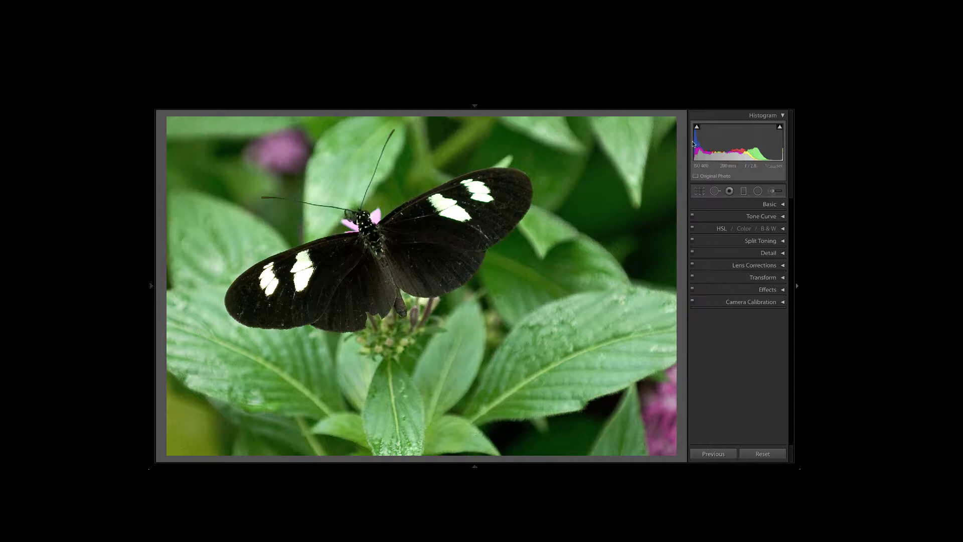
Step: Check the butterfly photo's shadow and highlight clipping indicators and preview its highlight clipping with the Exposure adjustment
mouse_move(698, 130)
mouse_move(781, 130)
left_click(774, 205)
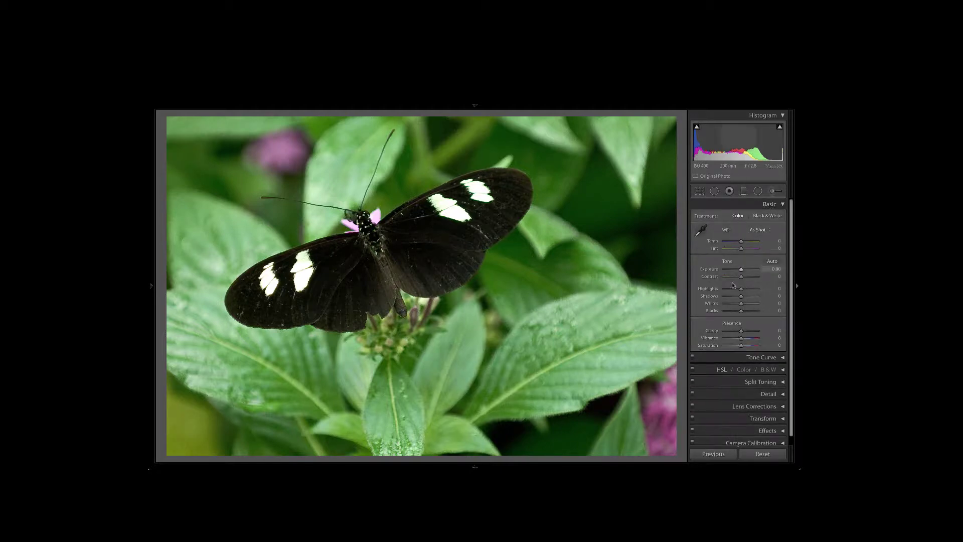
key("alt")
left_click(741, 270, "alt")
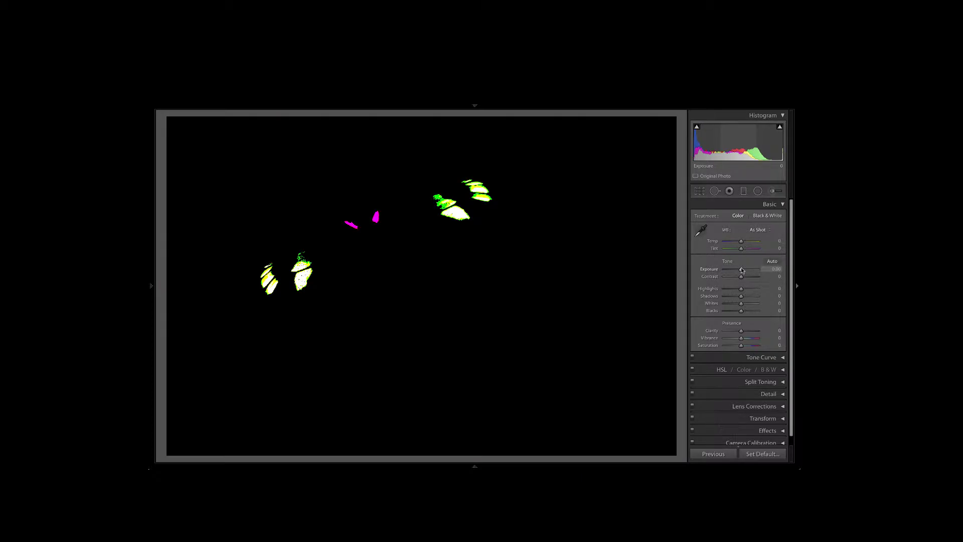
left_click_drag(741, 270, 742, 270)
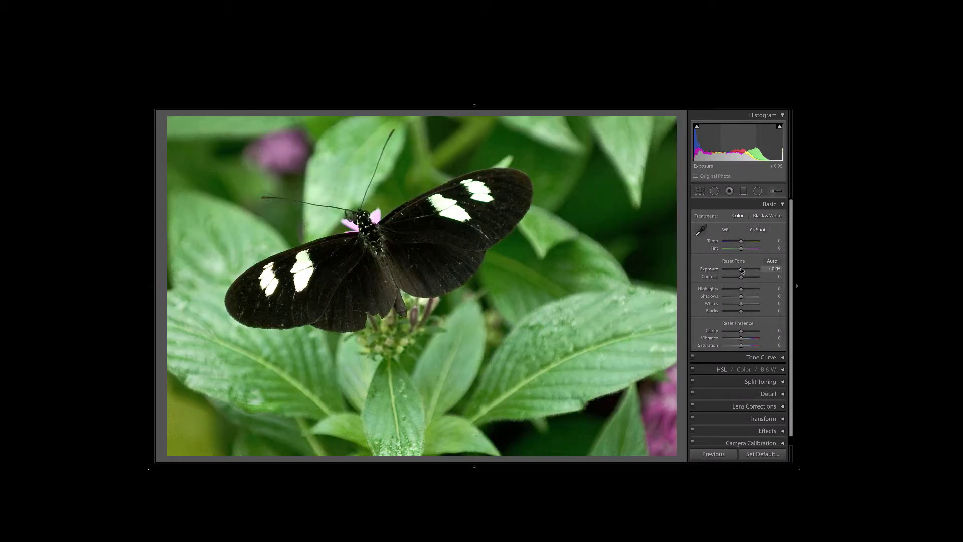
Step: Try to remove the butterfly photo's shadow clipping with Exposure +1.50, Shadows +100 and Blacks +100, and reset the photo
left_click(742, 311, "alt")
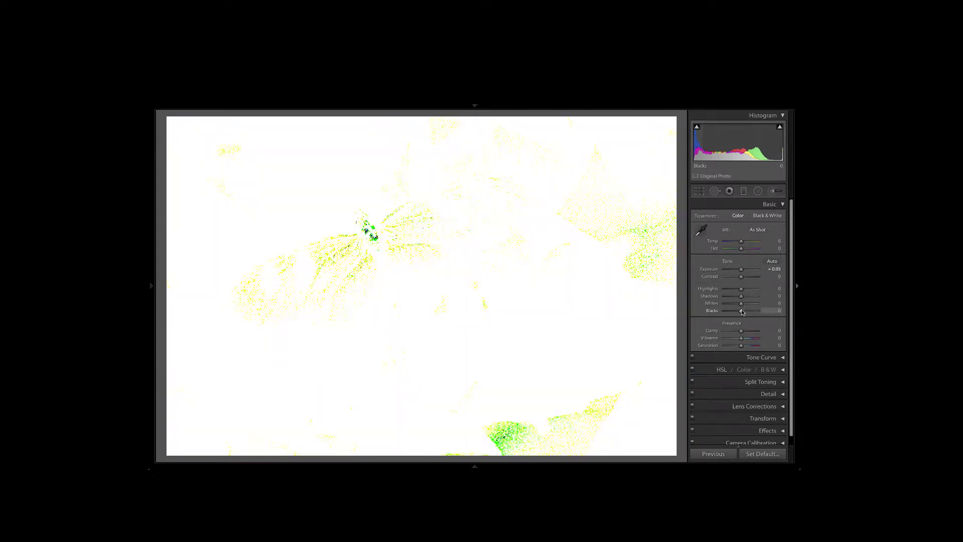
left_click_drag(742, 312, 747, 270)
left_click(742, 312, "alt")
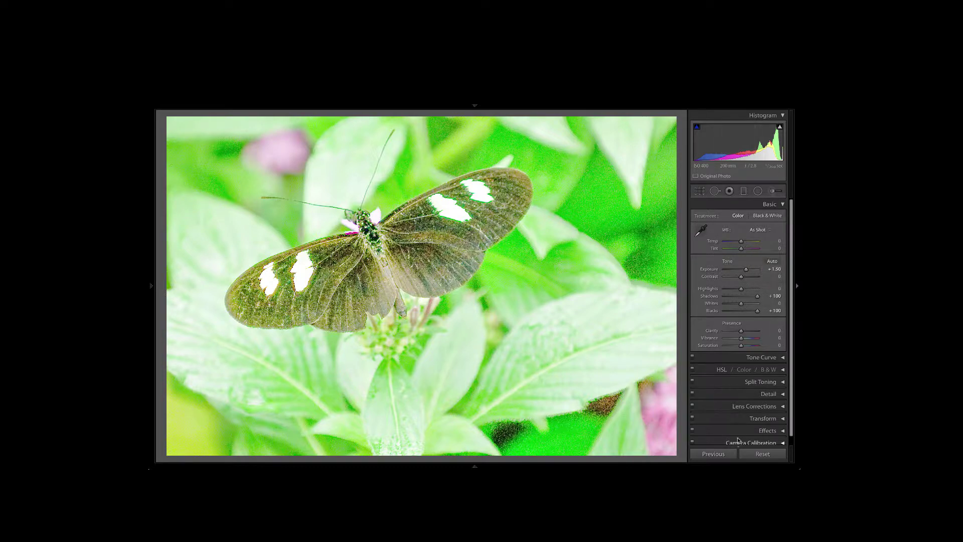
left_click(762, 454)
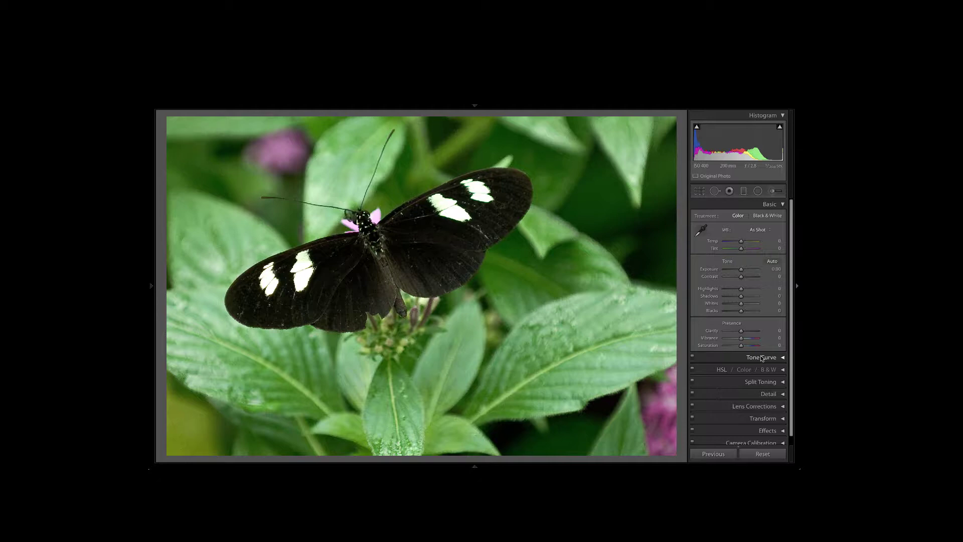
Step: Raise the black points of the Red and Green channels slightly in the butterfly photo's tone curve
left_click(762, 357, "alt")
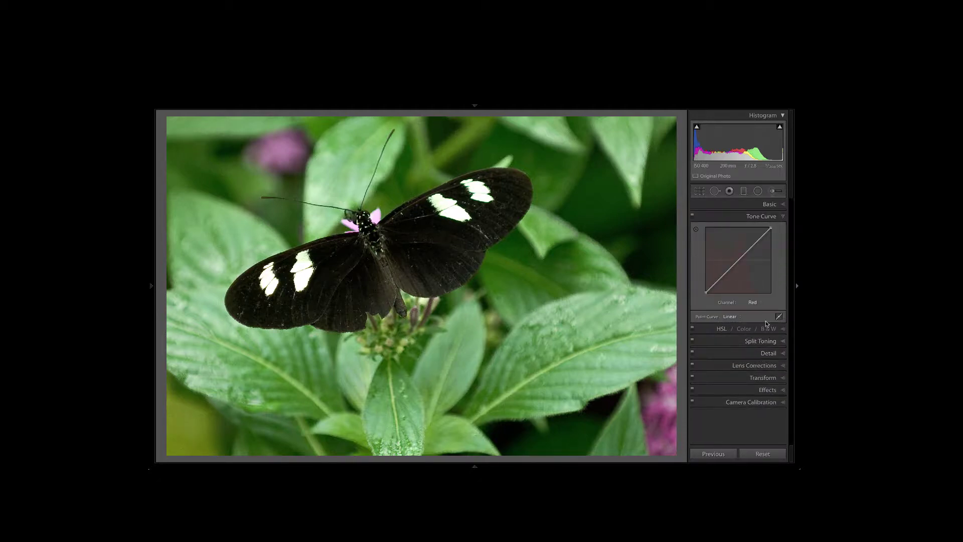
mouse_move(705, 293)
left_click_drag(705, 293, 704, 290)
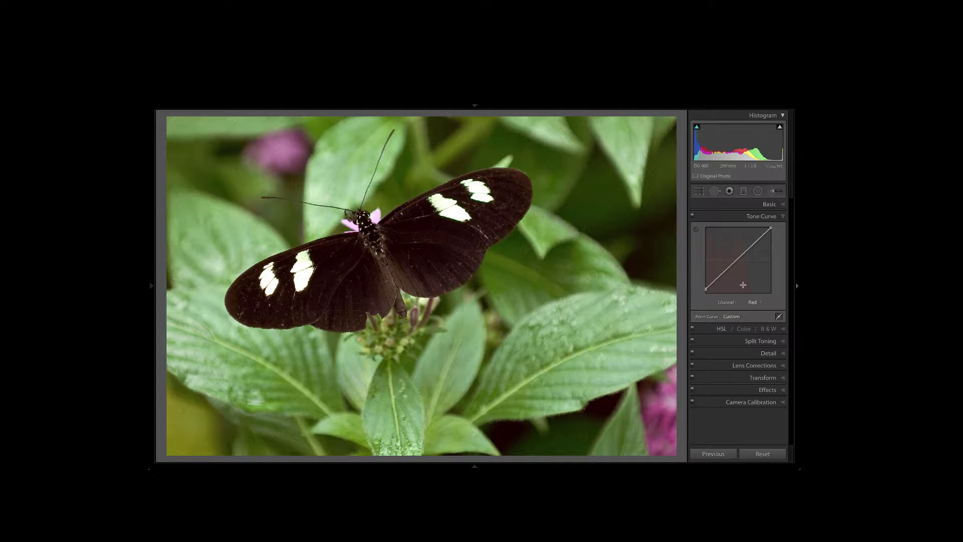
left_click(758, 305)
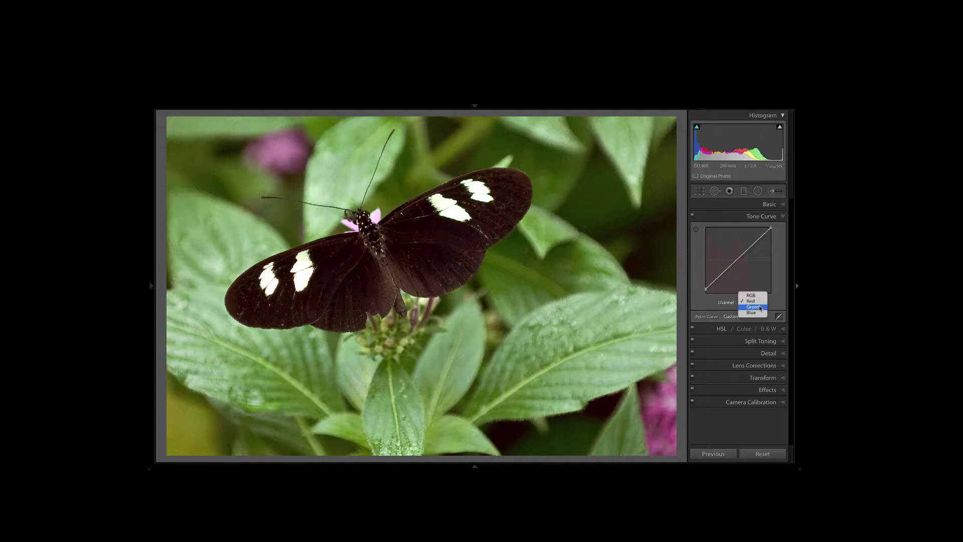
left_click(752, 309)
left_click_drag(706, 294, 706, 292)
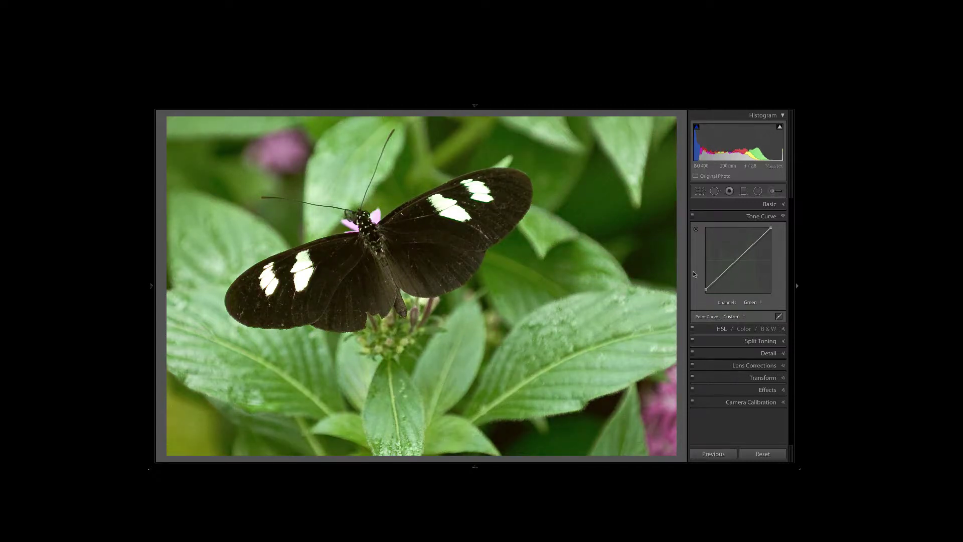
Step: Raise the Blue channel's black point in the butterfly photo's tone curve and preview the shadow clipping with the Blacks adjustment
left_click(761, 302)
left_click(753, 310)
left_click_drag(705, 290, 706, 294)
key("alt")
left_click(773, 207, "alt")
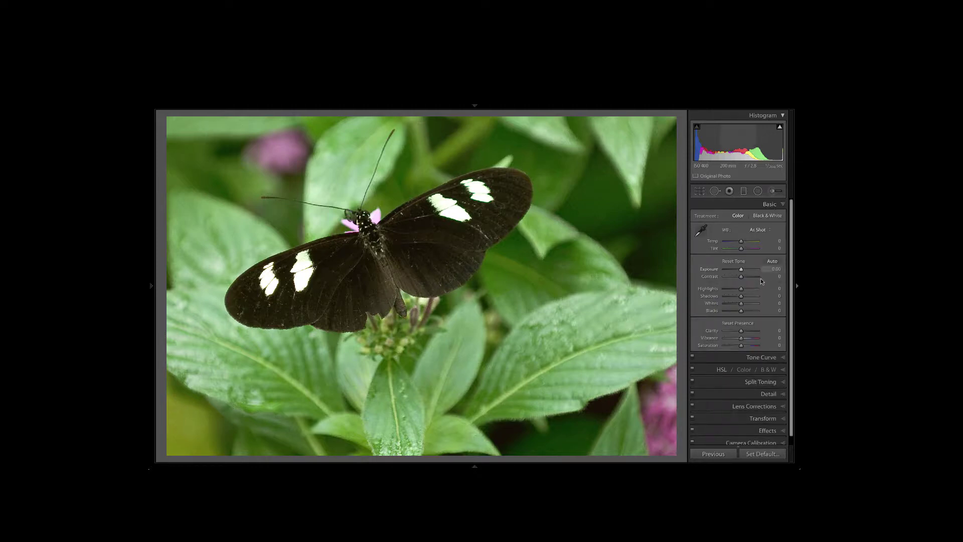
left_click_drag(742, 310, 743, 311)
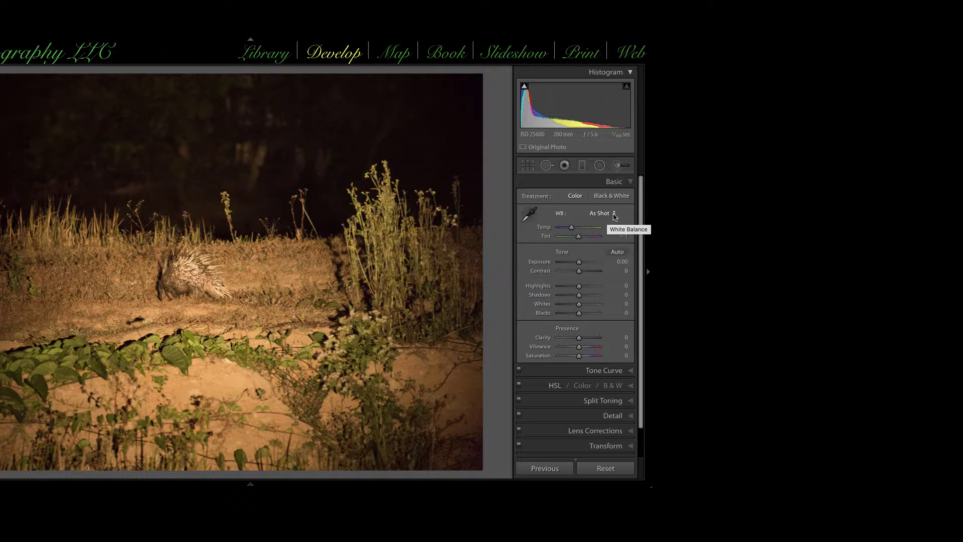
Step: Set the porcupine photo's white balance to the Tungsten preset and fine-tune its Temp
left_click(614, 216)
left_click(615, 217)
left_click(615, 217)
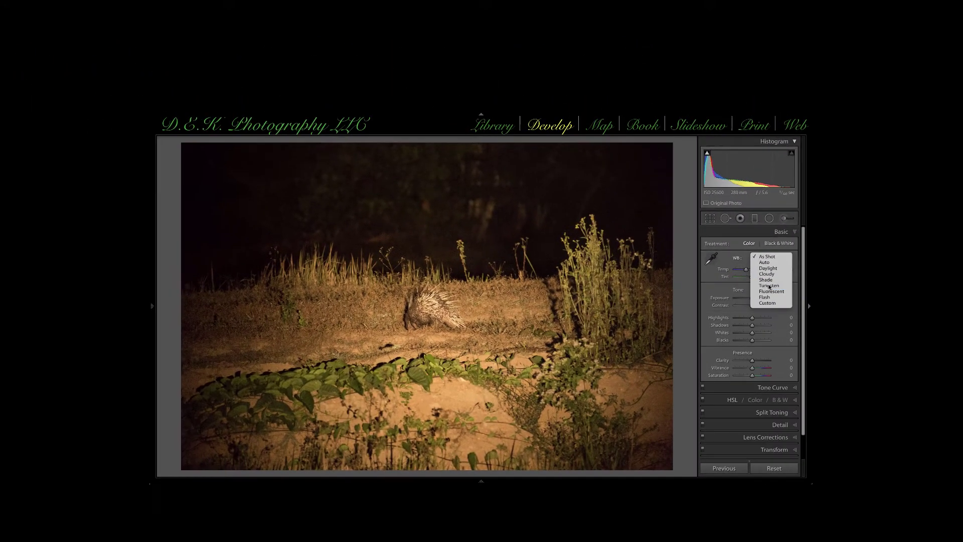
left_click(600, 247)
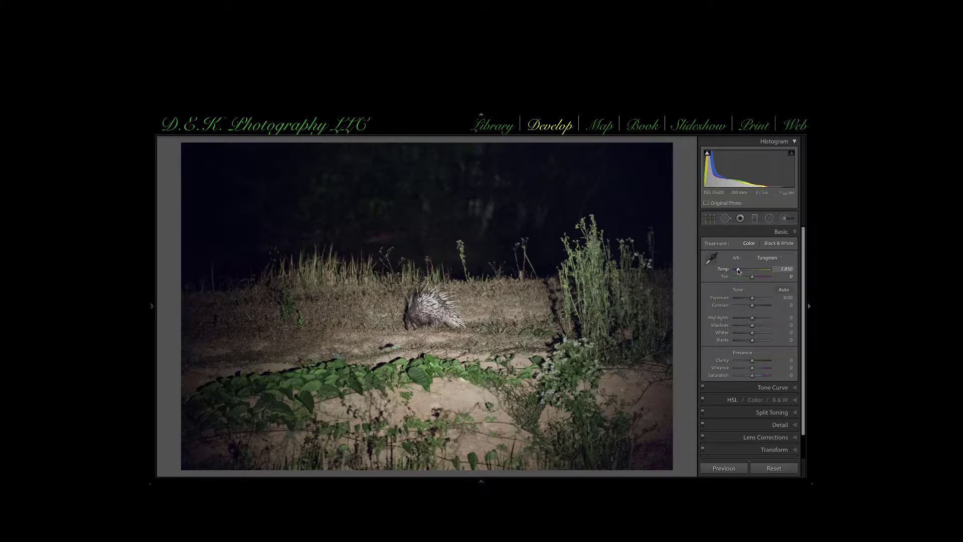
left_click_drag(739, 271, 739, 271)
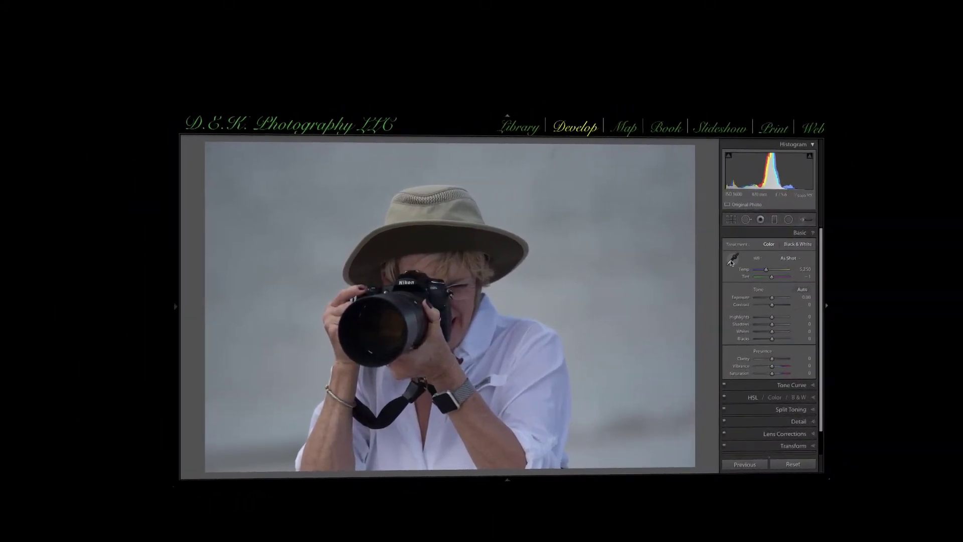
Step: Set white balance by sampling neutral targets on the photographer's white shirt and in the hazy landscape behind the rhino
left_click(710, 260)
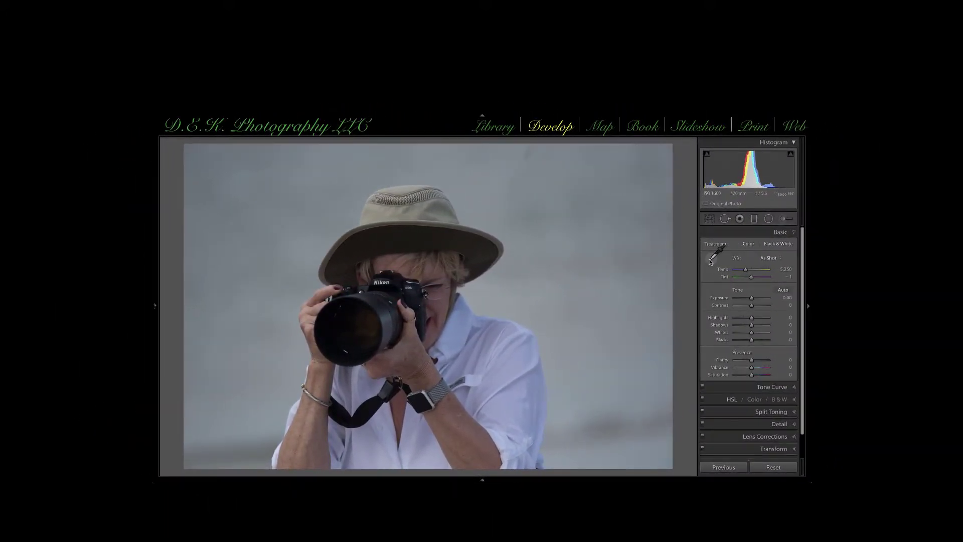
left_click(512, 373)
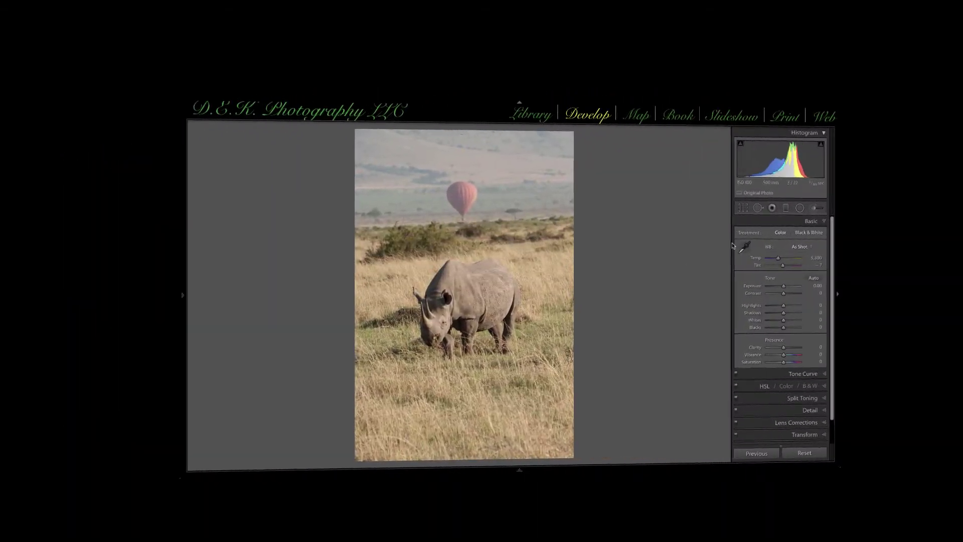
left_click(754, 247)
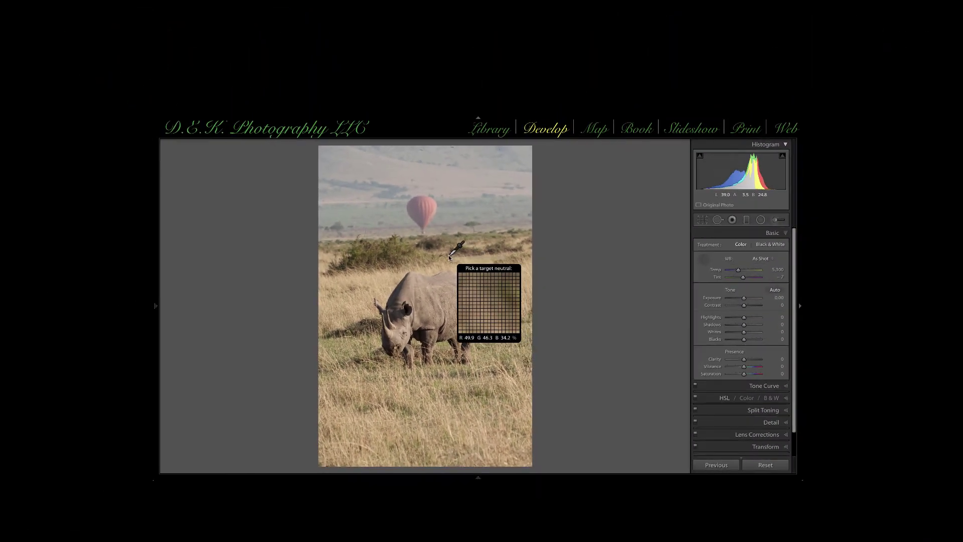
left_click(451, 217)
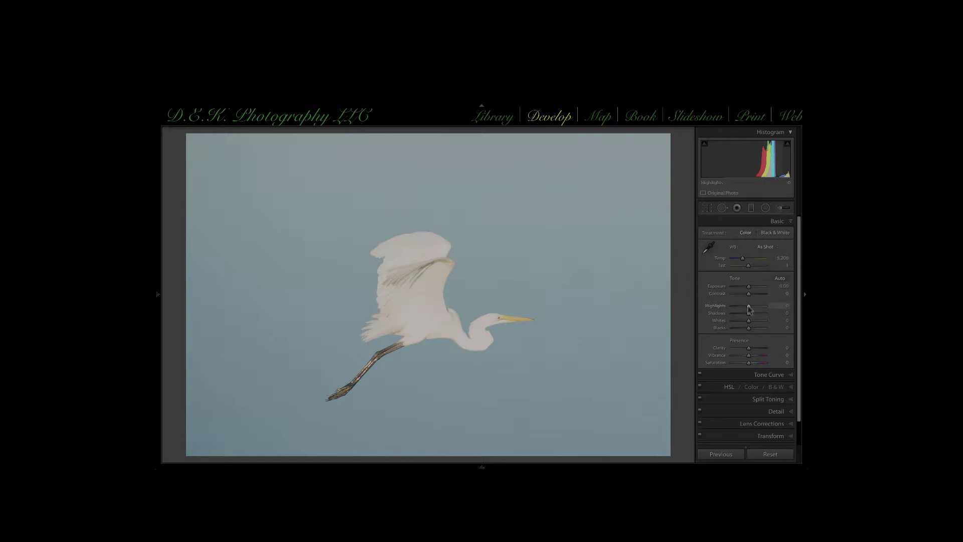
Step: Lower the flying egret photo's Highlights to about -33 and Whites to about -35, and set its Exposure to -1
left_click_drag(748, 305, 744, 306)
left_click_drag(749, 321, 743, 321)
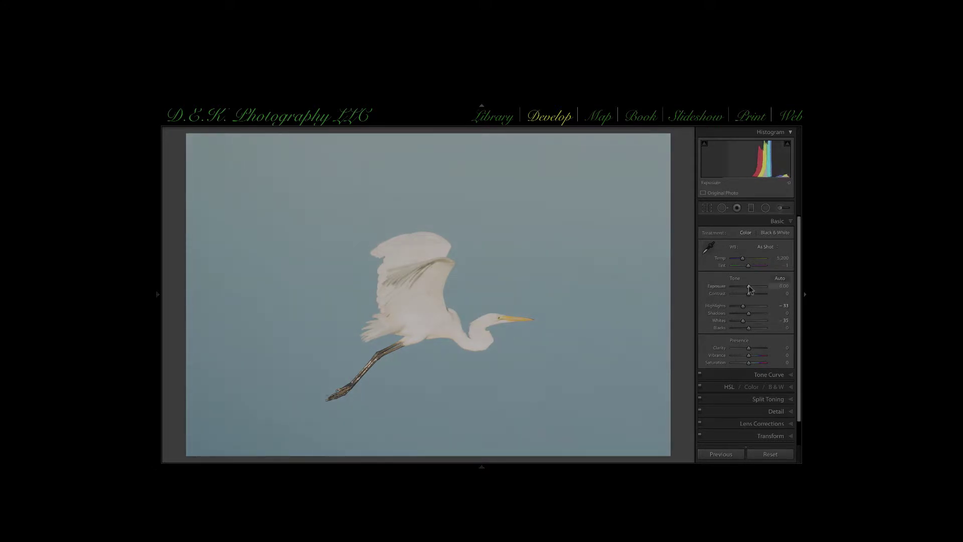
left_click_drag(749, 288, 744, 286)
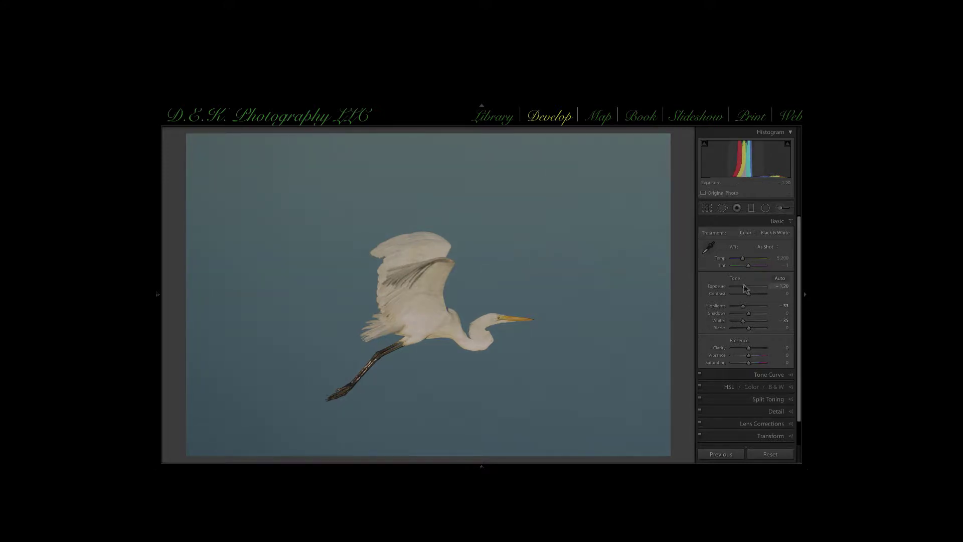
double_click(744, 287)
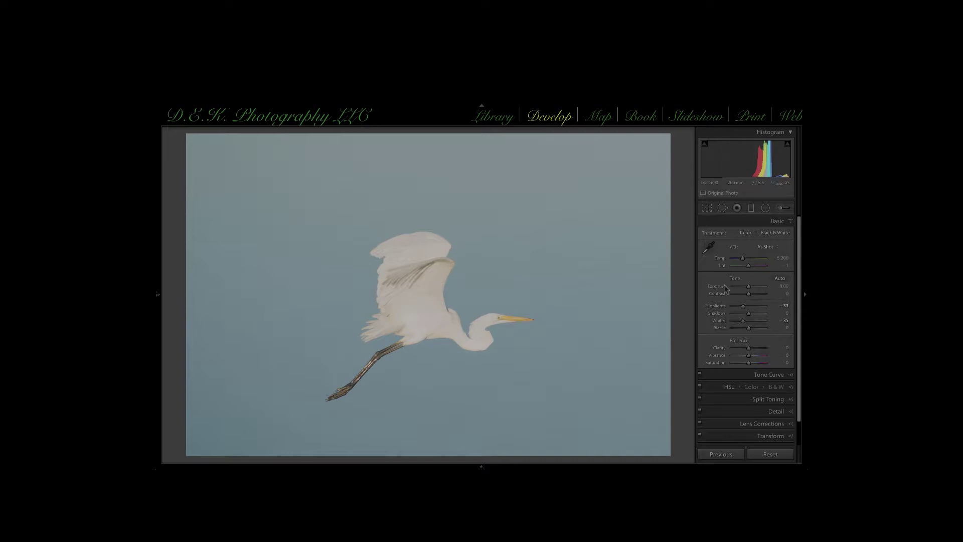
left_click(783, 287)
type("-1")
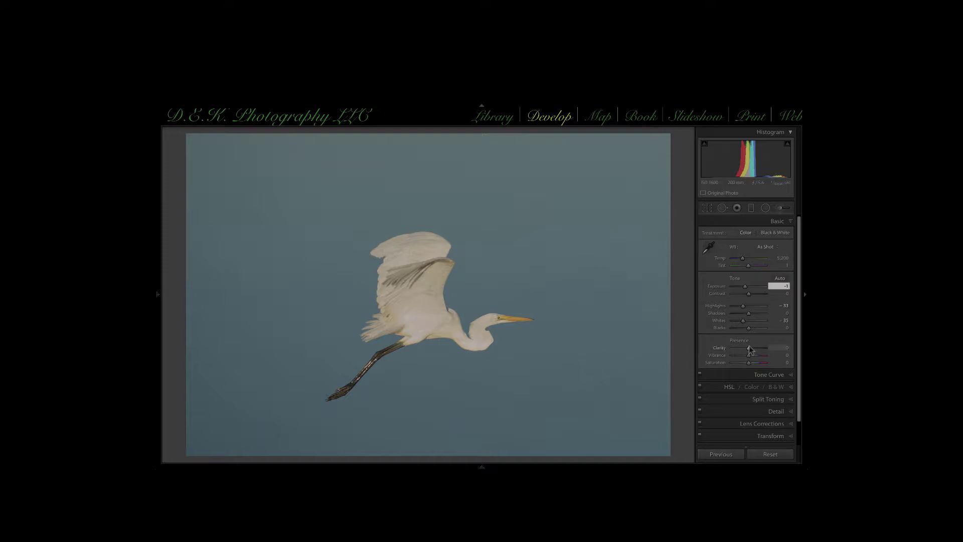
Step: Increase the egret photo's Clarity to +50 and compare the before and after versions
left_click_drag(749, 350, 760, 352)
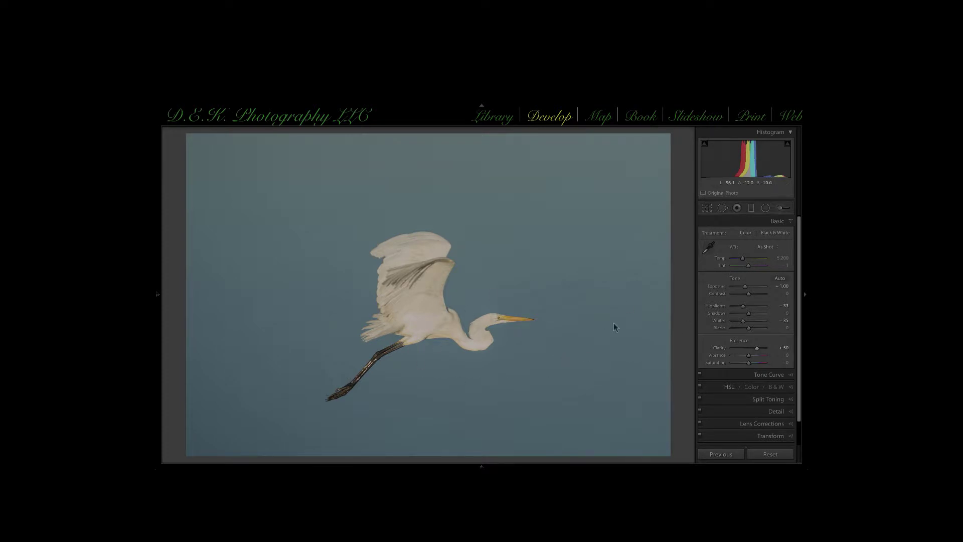
key("y")
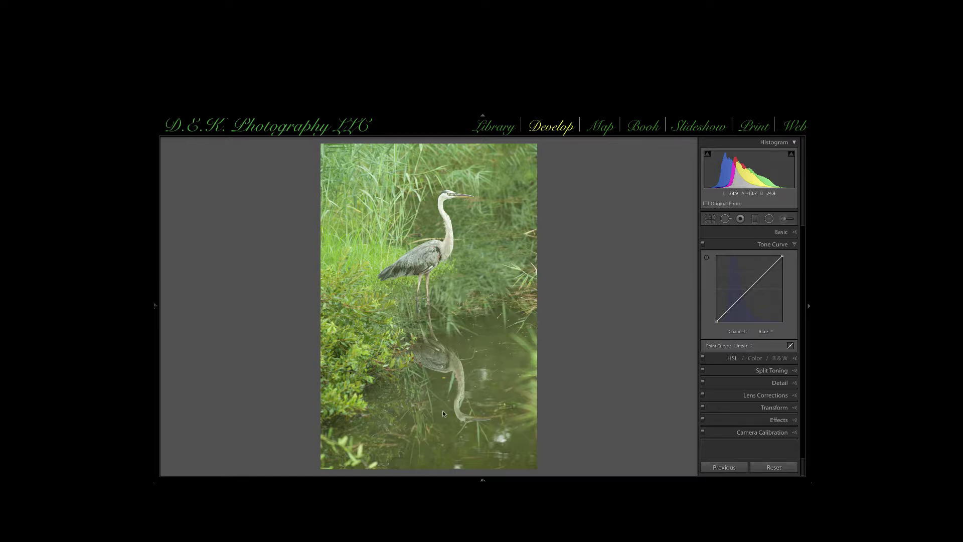
Step: Increase the Dehaze amount on the heron photo to remove the haze
left_click(779, 420)
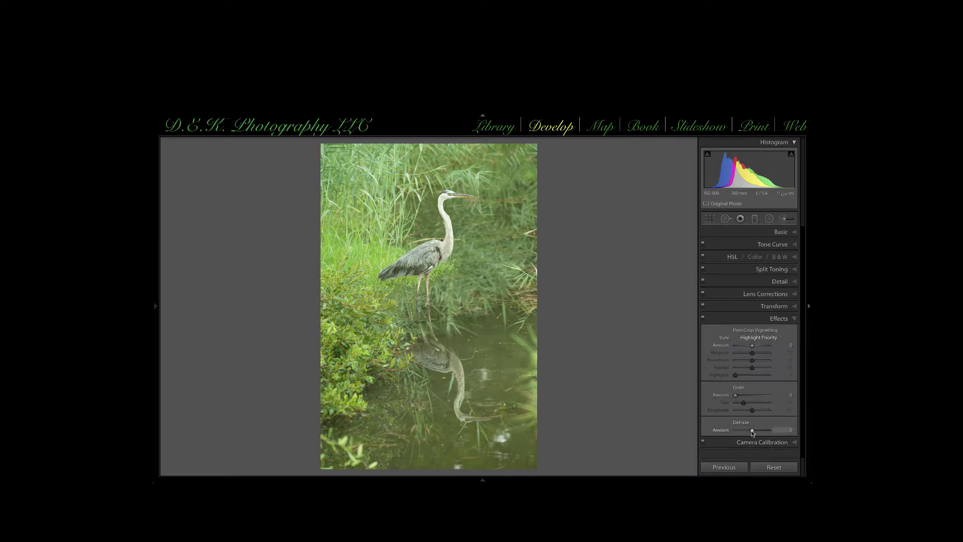
left_click_drag(752, 431, 765, 433)
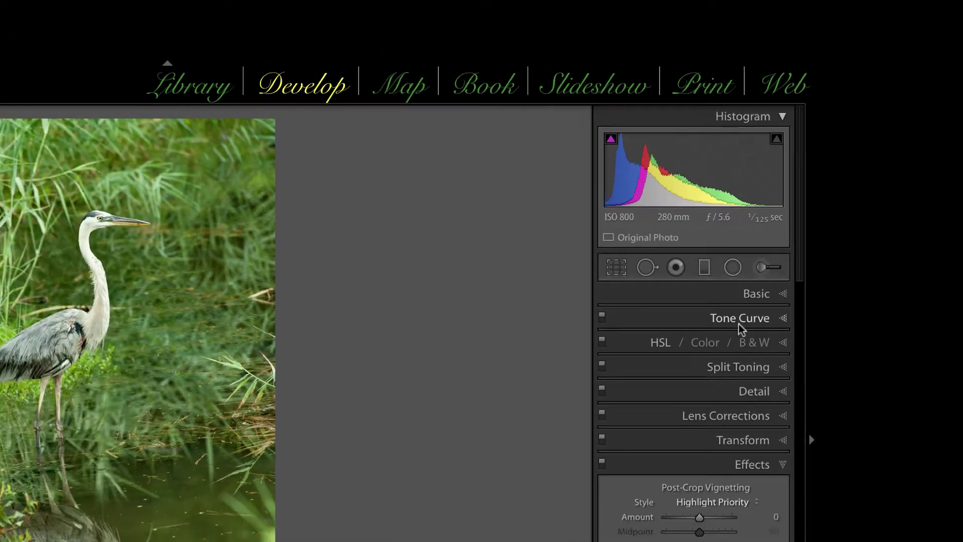
Step: Raise the black points of the Blue and Red channels slightly in the heron photo's tone curve to remove the shadow clipping
left_click(733, 357)
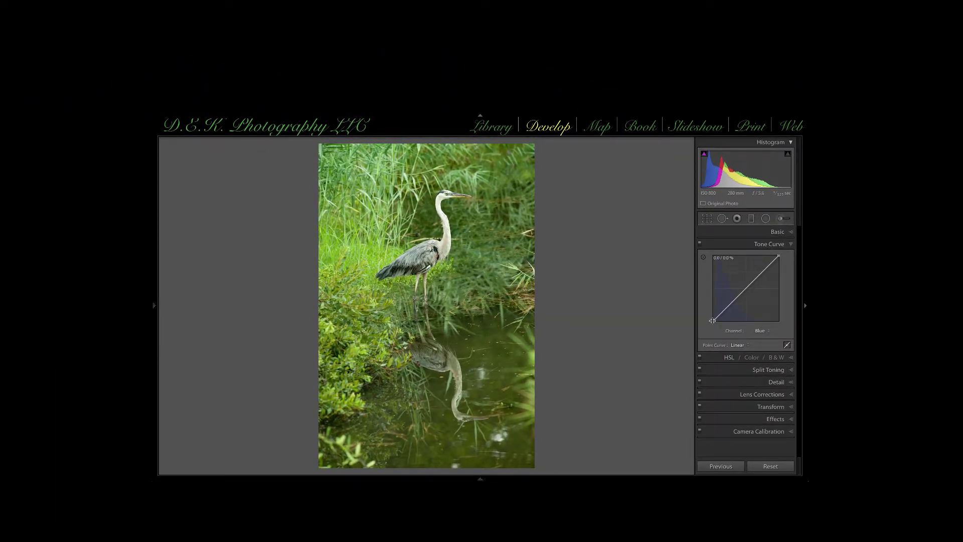
left_click_drag(714, 321, 713, 320)
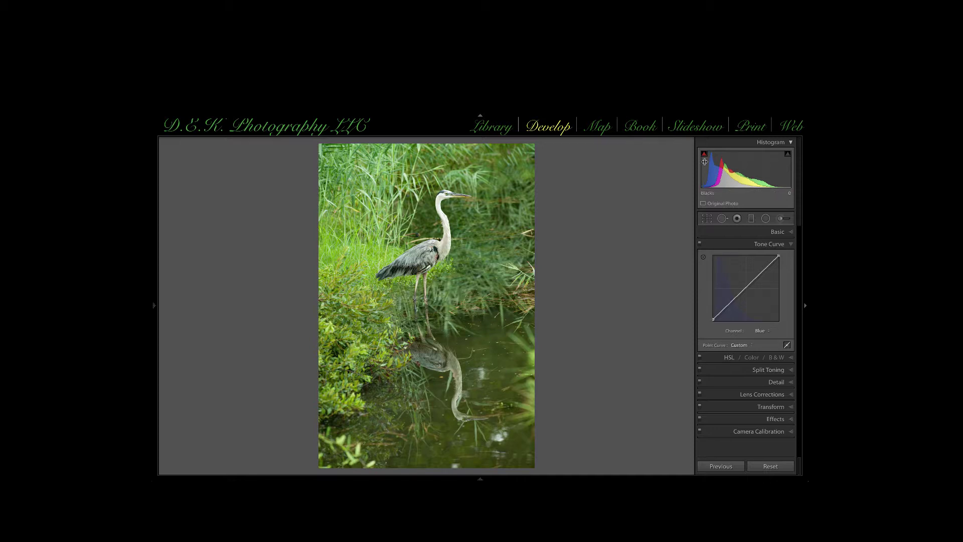
left_click(768, 331)
left_click(767, 319)
Step: Increase the heron photo's Clarity to +26 in the Basic adjustments
left_click(766, 232)
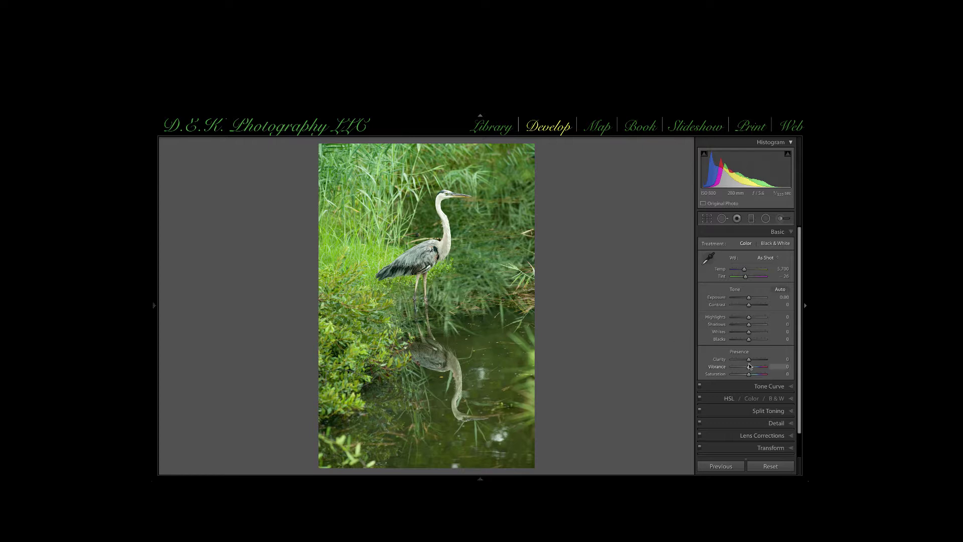
left_click_drag(749, 361, 753, 360)
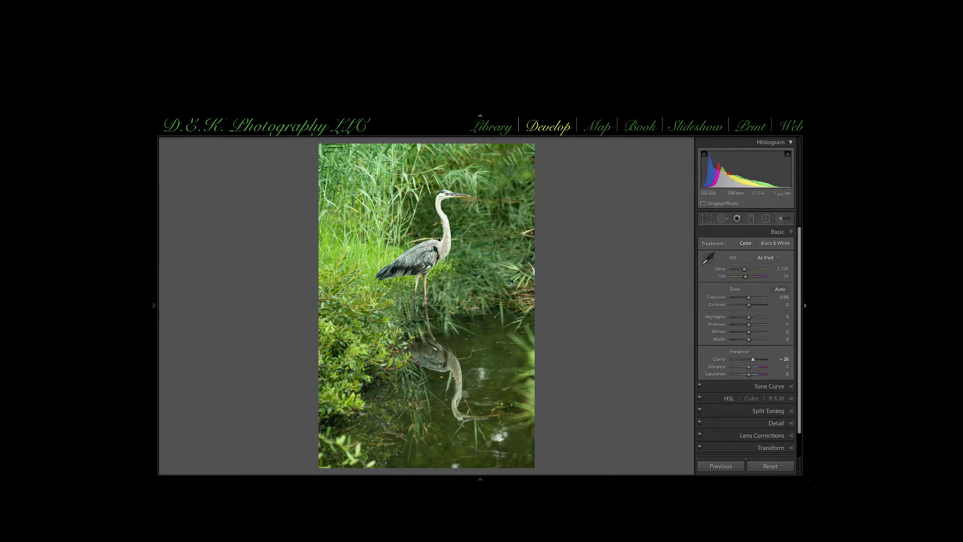
Step: Compare the heron photo before and after editing, examining the feathers, legs and water reflection up close
key("y")
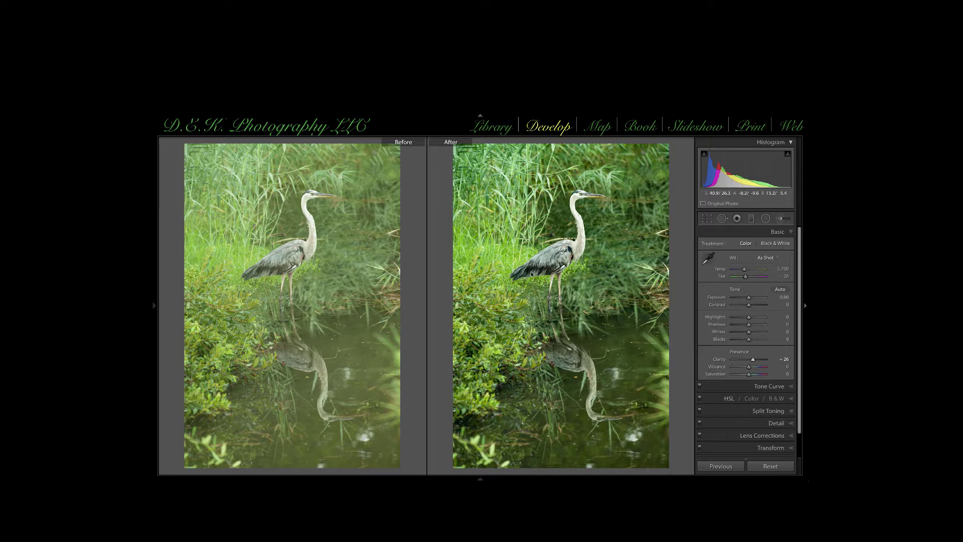
left_click(532, 274)
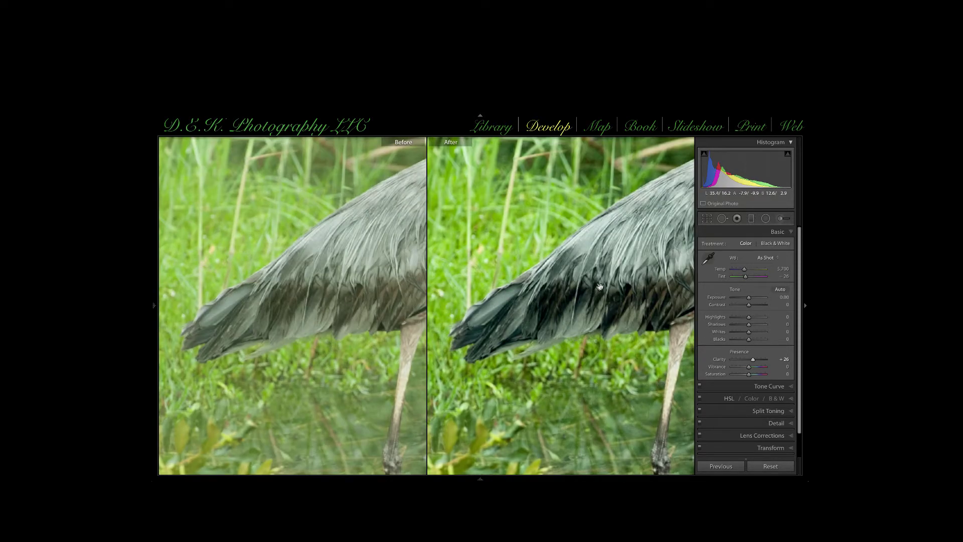
scroll(589, 287, "down", 10)
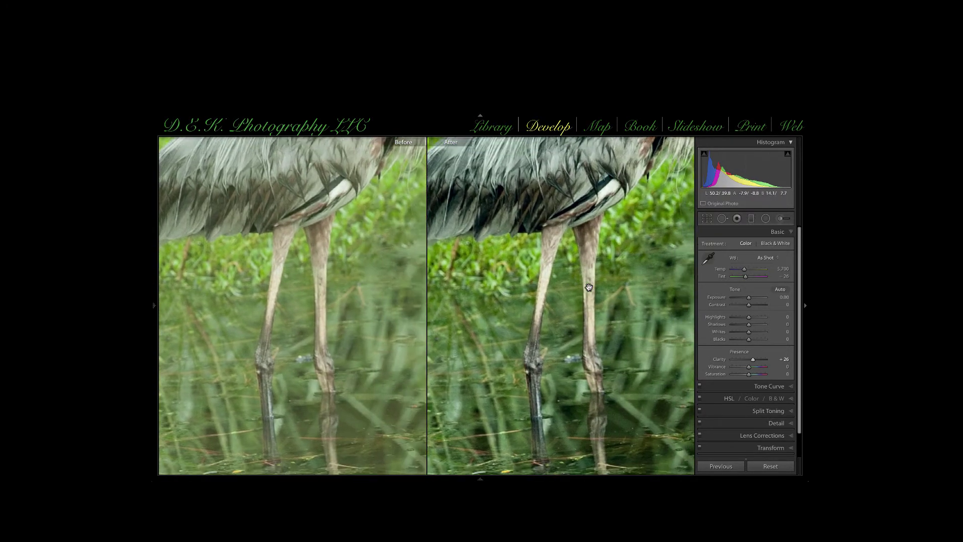
scroll(589, 287, "right", 5)
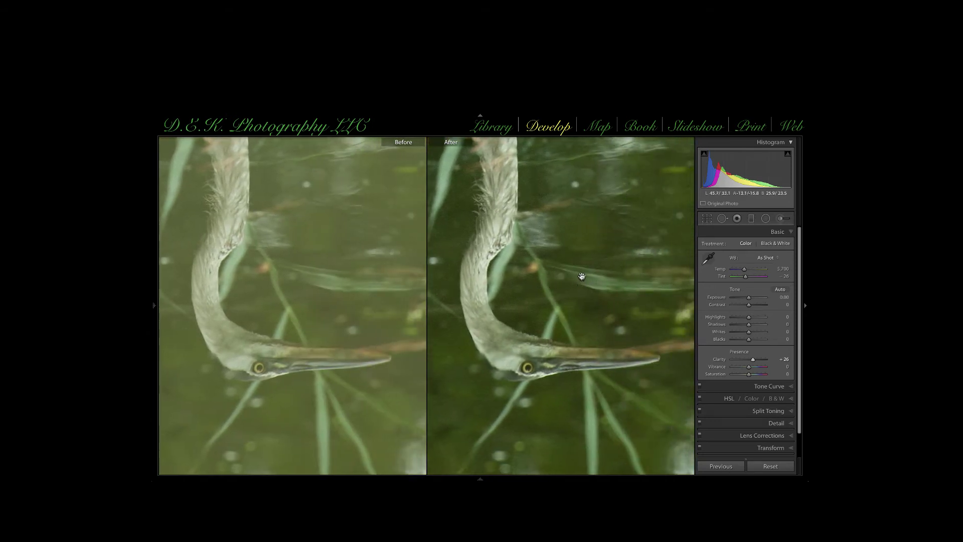
left_click(582, 278)
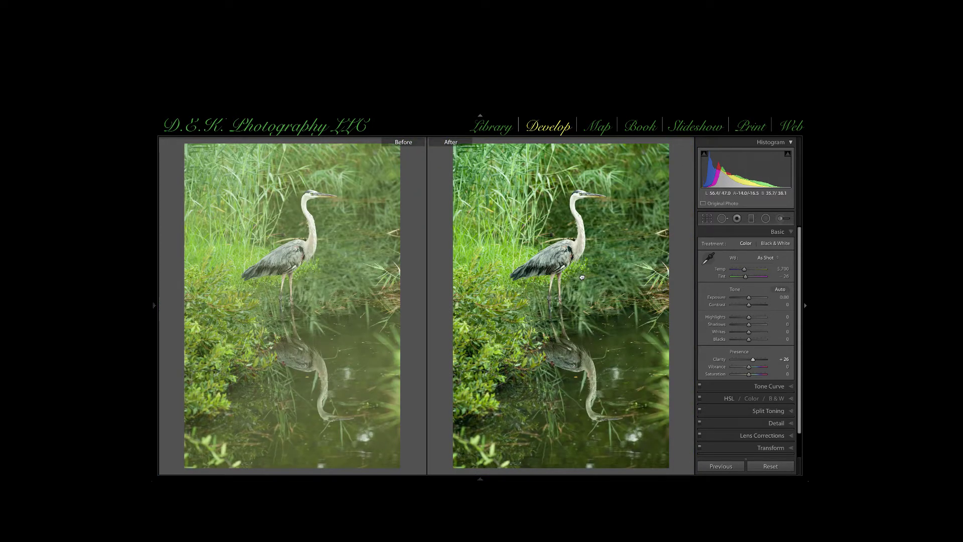
key("y")
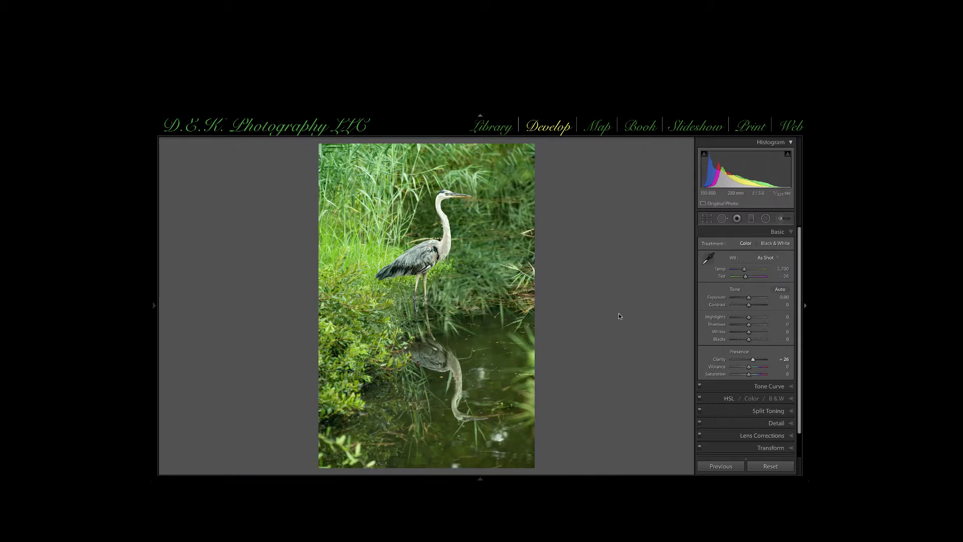
Step: Center the Detail preview on the heron's head and set the sharpening Masking to 78
left_click(776, 423)
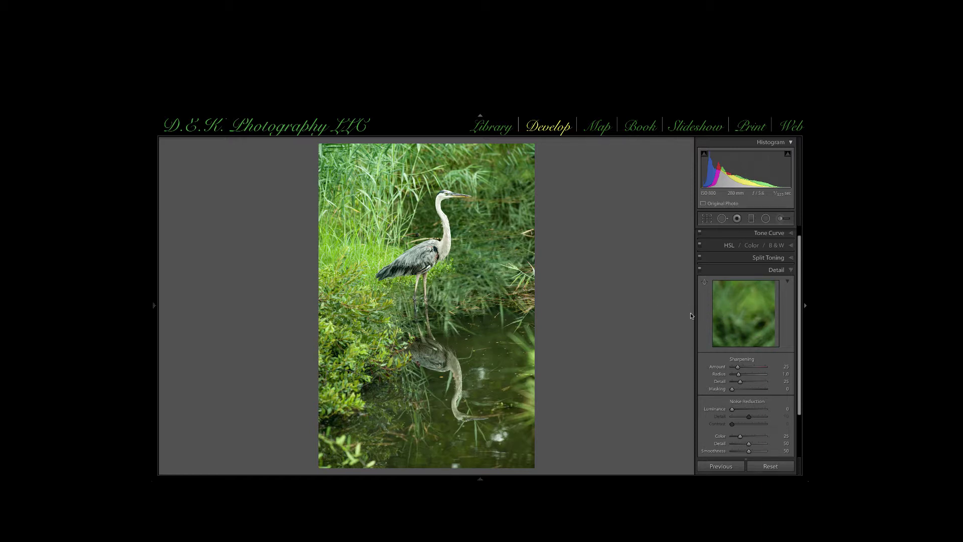
left_click(705, 283)
left_click(447, 195)
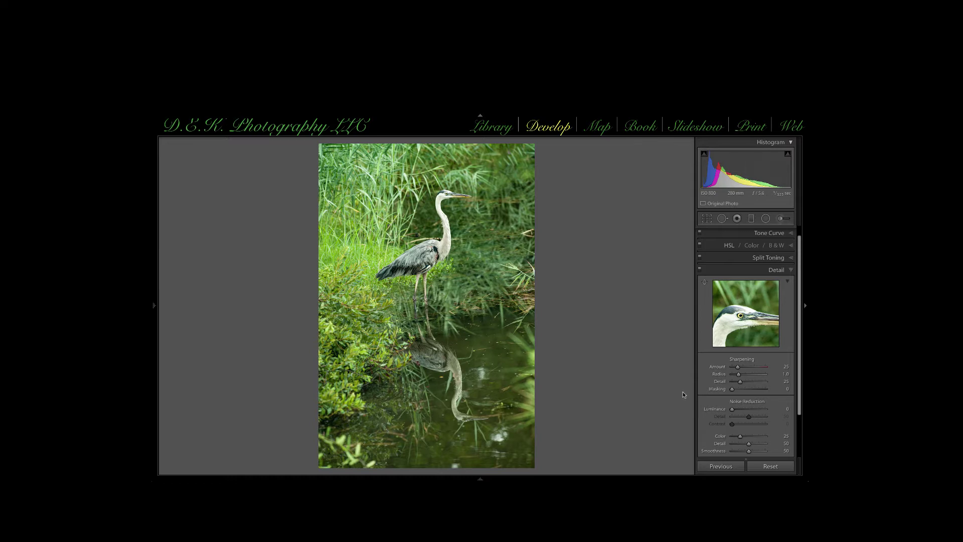
key("alt")
left_click_drag(733, 392, 758, 391)
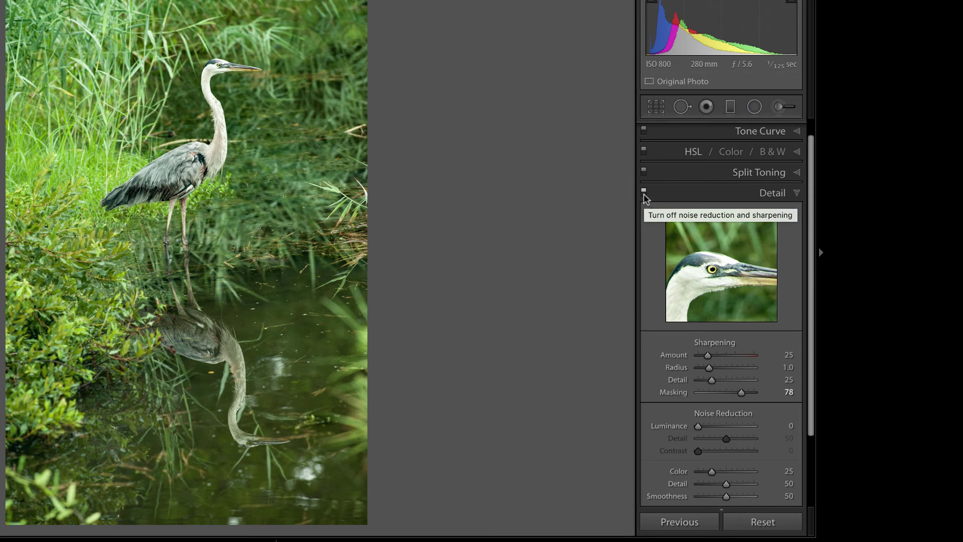
Step: Switch noise reduction and sharpening off and on while examining the heron's head up close, leaving them enabled
left_click(644, 193)
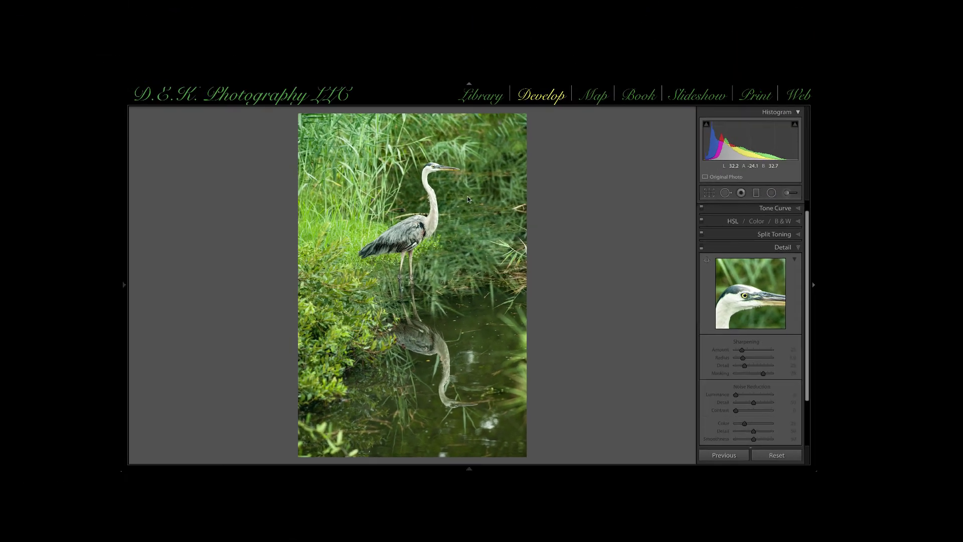
left_click(446, 180)
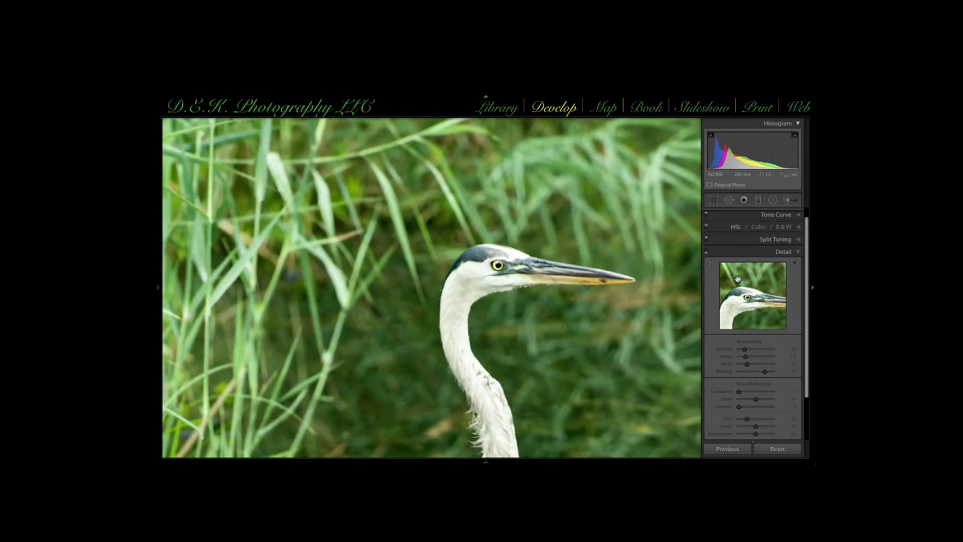
left_click(707, 252)
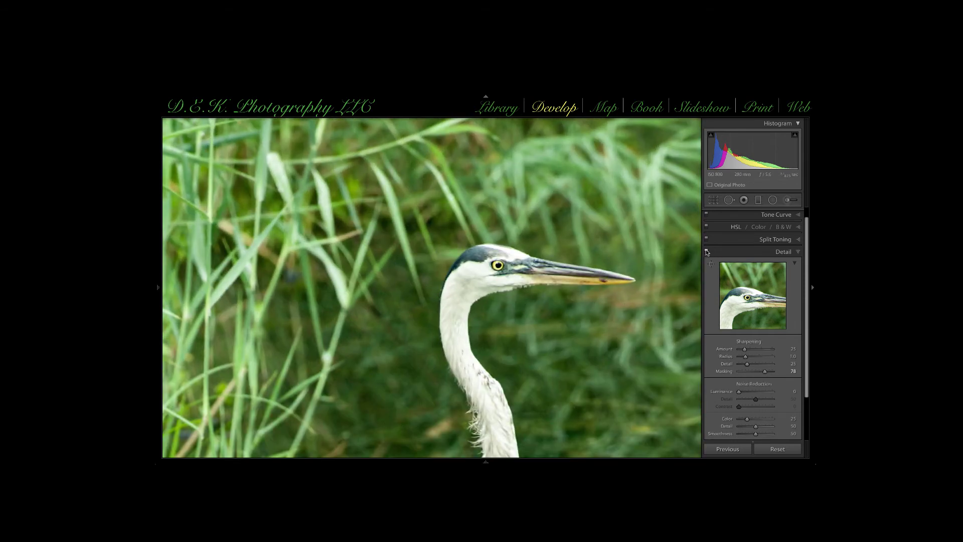
left_click(707, 252)
left_click(707, 252)
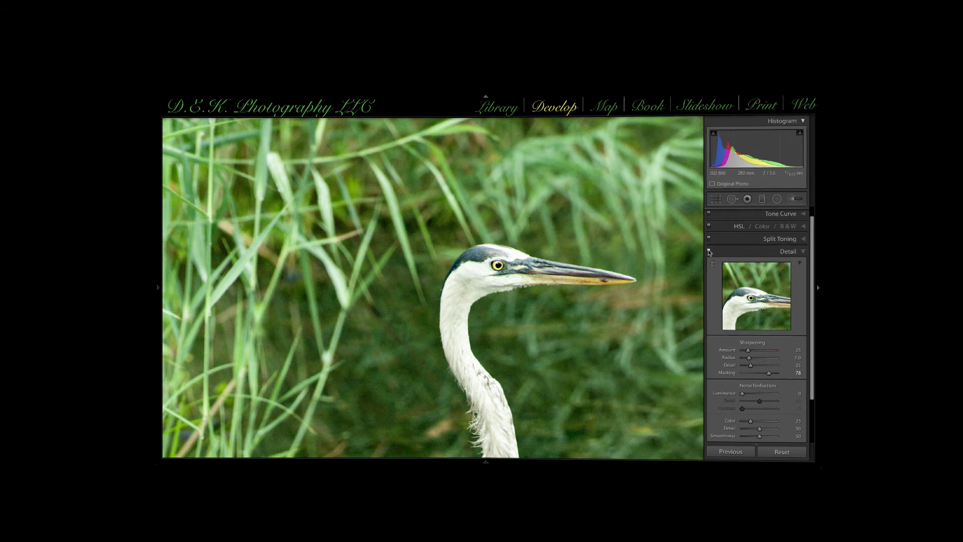